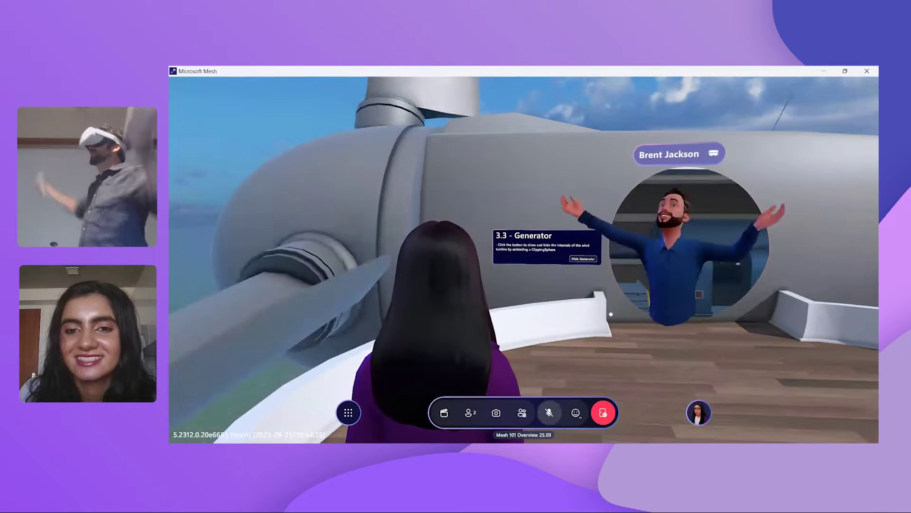
pyautogui.moveTo(556, 177); pyautogui.dragTo(424, 153)
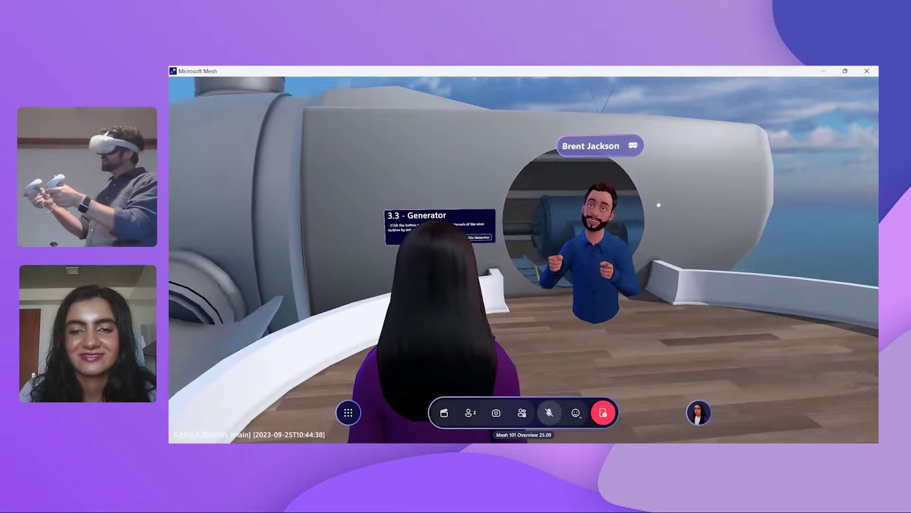
pyautogui.moveTo(787, 205); pyautogui.dragTo(519, 179)
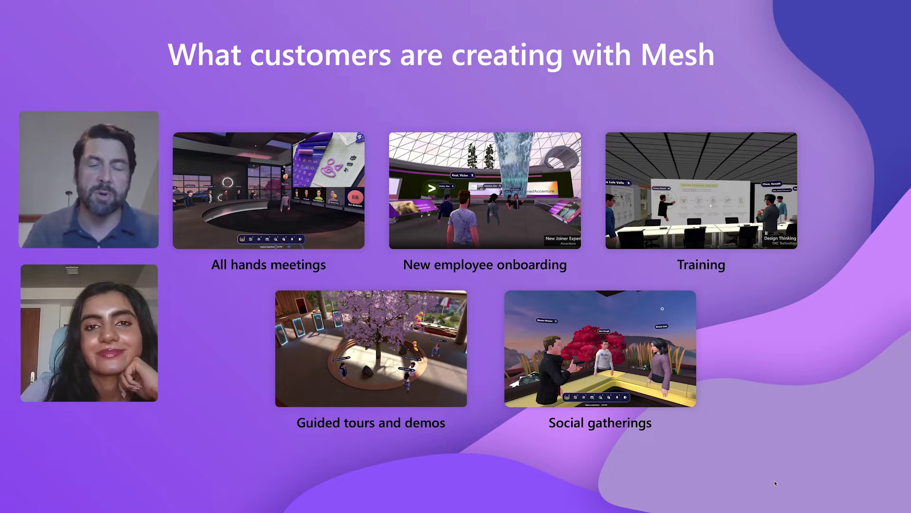
pyautogui.moveTo(16, 494)
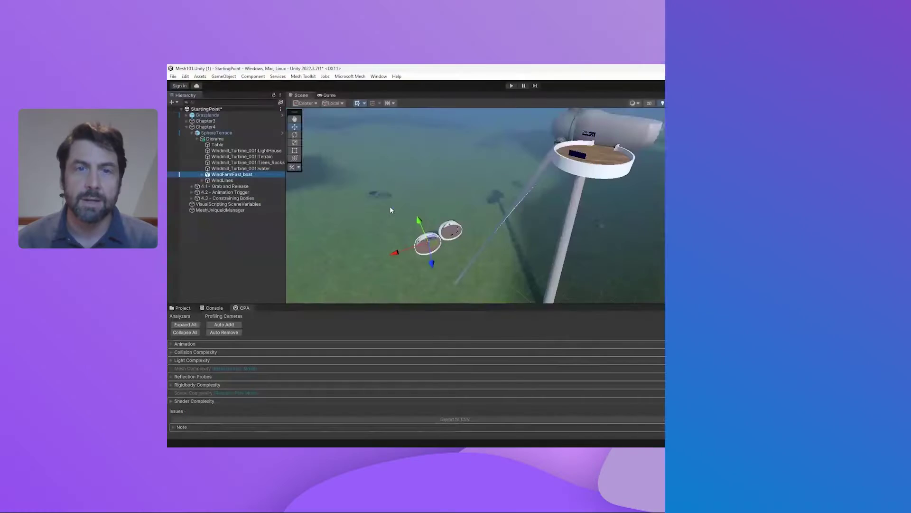
# Step: Focus the scene on the WindFarmFast_boat object and look over the two round terraces around it
pyautogui.moveTo(389, 206); pyautogui.dragTo(403, 224, button='right')
pyautogui.scroll(-5, 406, 223)
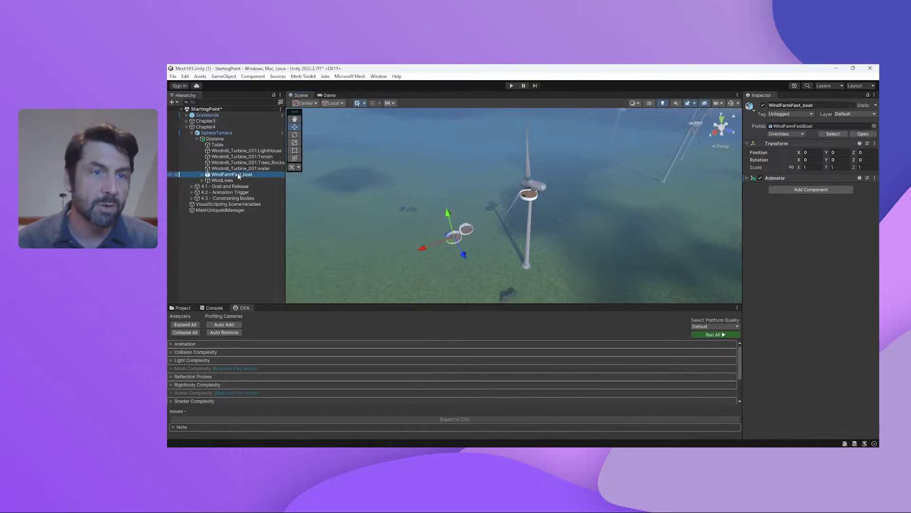
pyautogui.press('f')
pyautogui.moveTo(453, 232); pyautogui.dragTo(429, 224, button='right')
pyautogui.scroll(-3, 432, 220)
pyautogui.scroll(-10, 437, 217)
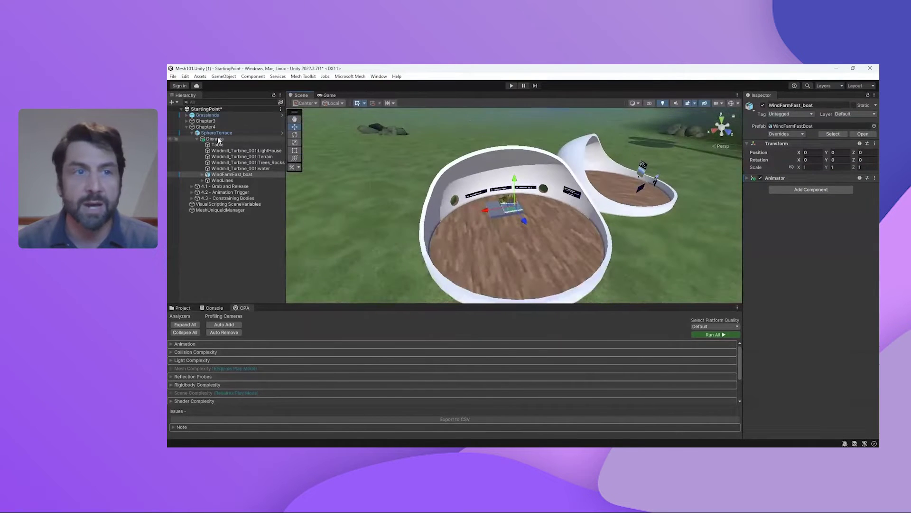
pyautogui.moveTo(459, 207); pyautogui.dragTo(442, 224, button='middle')
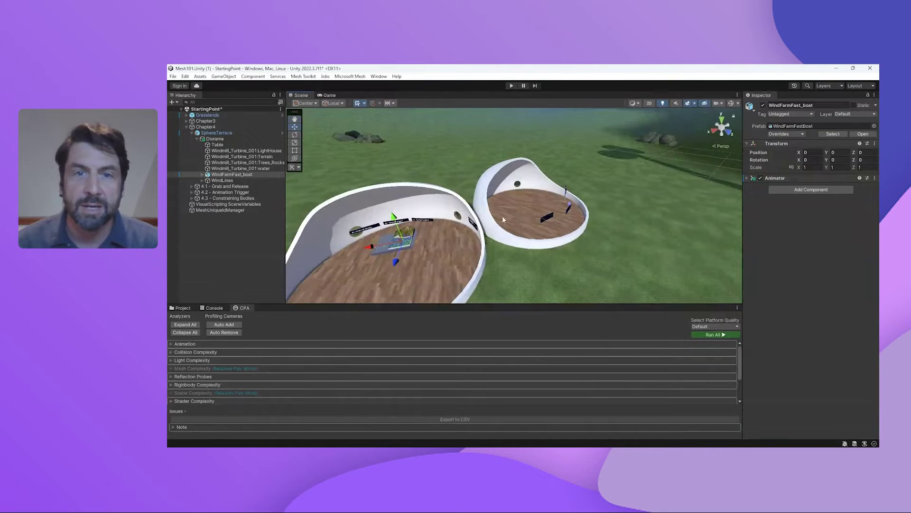
# Step: Add the Mesh Toolkit's PlaymodeSetup prefab to the StartingPoint scene with nothing selected
pyautogui.click(202, 244)
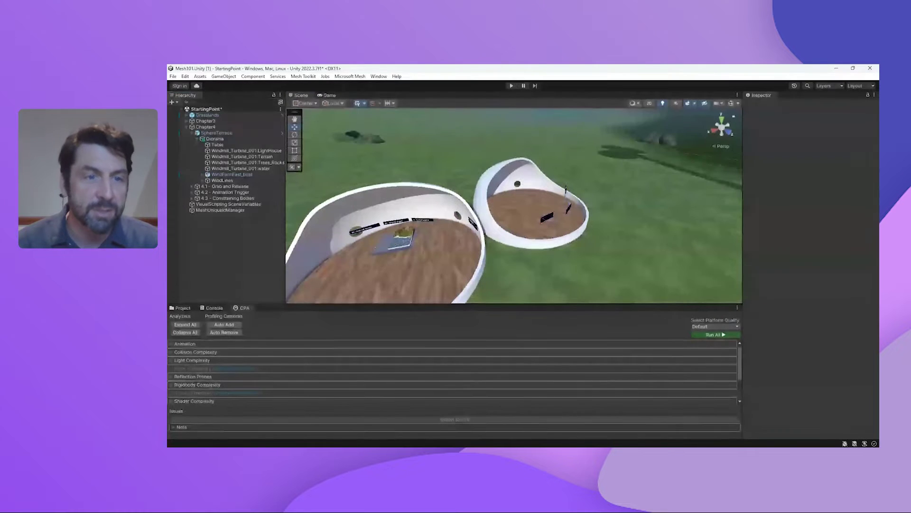
pyautogui.moveTo(242, 312)
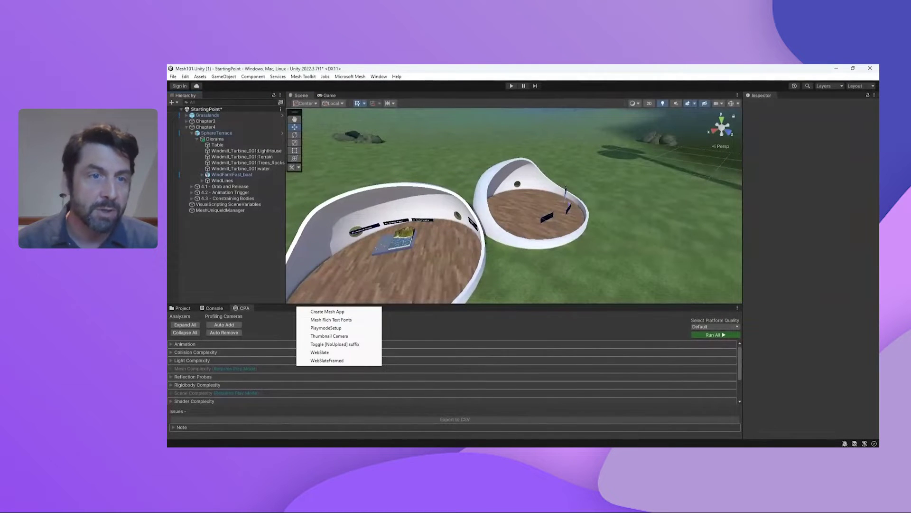
pyautogui.click(326, 327)
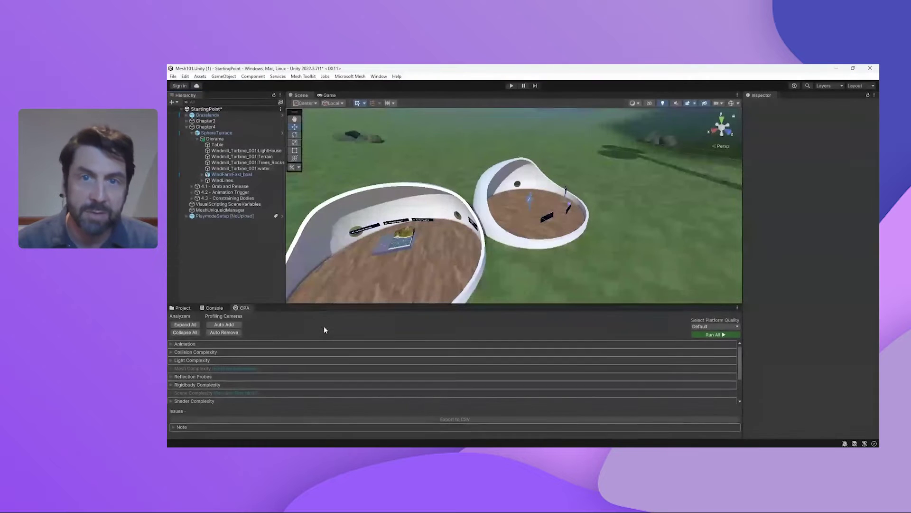
# Step: Examine the blue avatar figure on the terrace floor and its placement relative to the info boards
pyautogui.scroll(10, 532, 224)
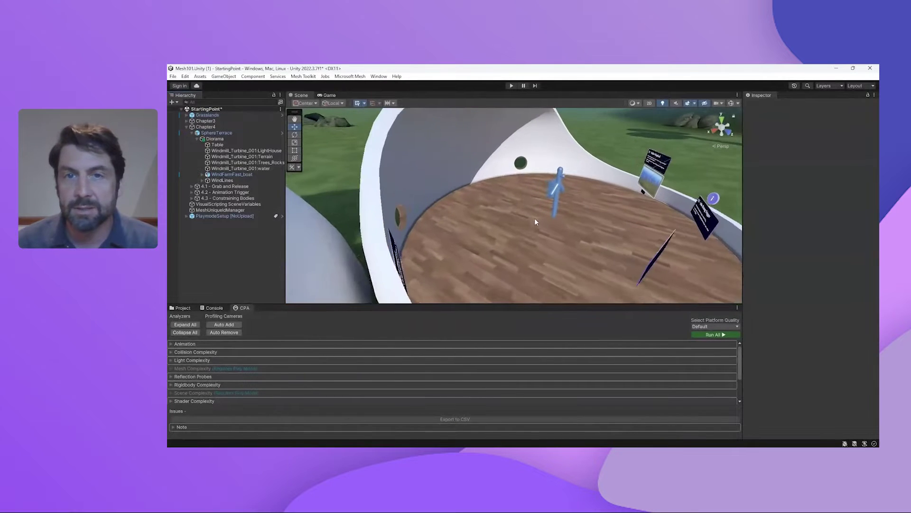
pyautogui.moveTo(533, 221); pyautogui.dragTo(490, 240, button='middle')
pyautogui.moveTo(490, 240); pyautogui.dragTo(583, 254, button='right')
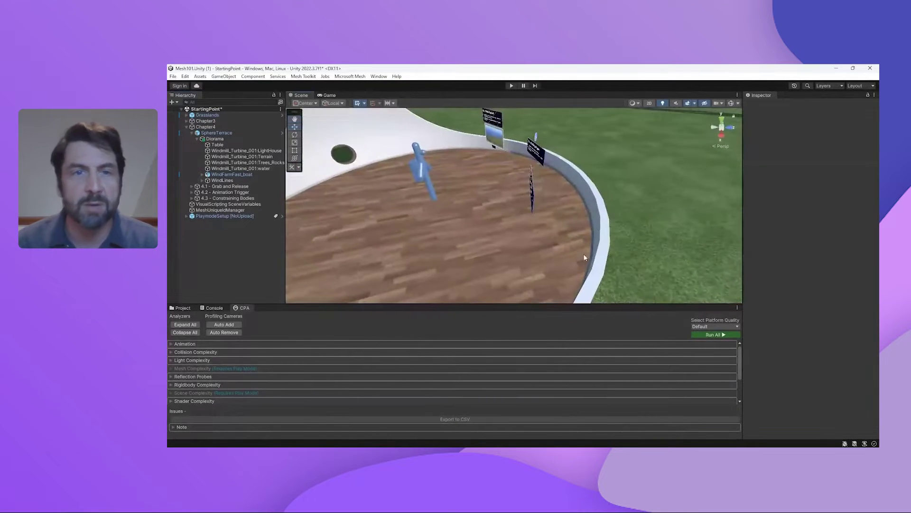
pyautogui.scroll(-3, 586, 251)
pyautogui.scroll(-4, 585, 249)
pyautogui.moveTo(429, 222); pyautogui.dragTo(504, 291, button='middle')
pyautogui.moveTo(460, 247); pyautogui.dragTo(491, 237, button='right')
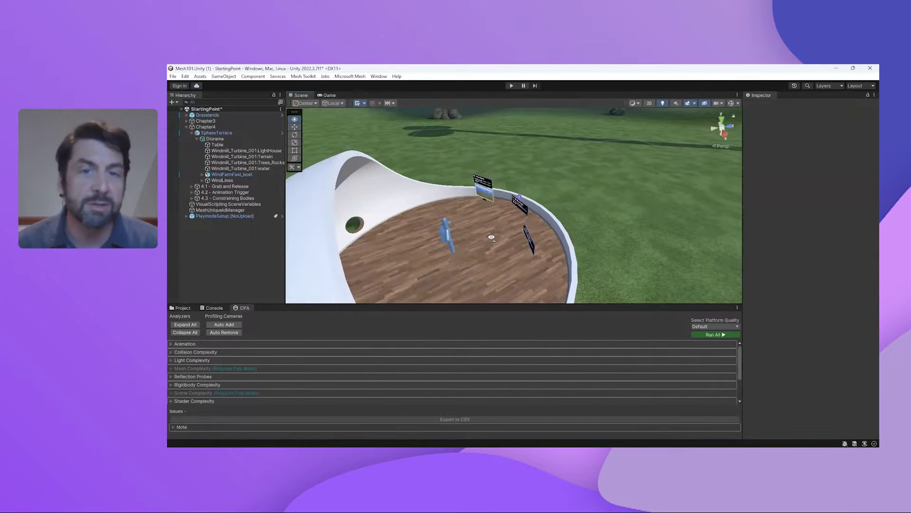
pyautogui.moveTo(452, 257); pyautogui.dragTo(484, 227, button='middle')
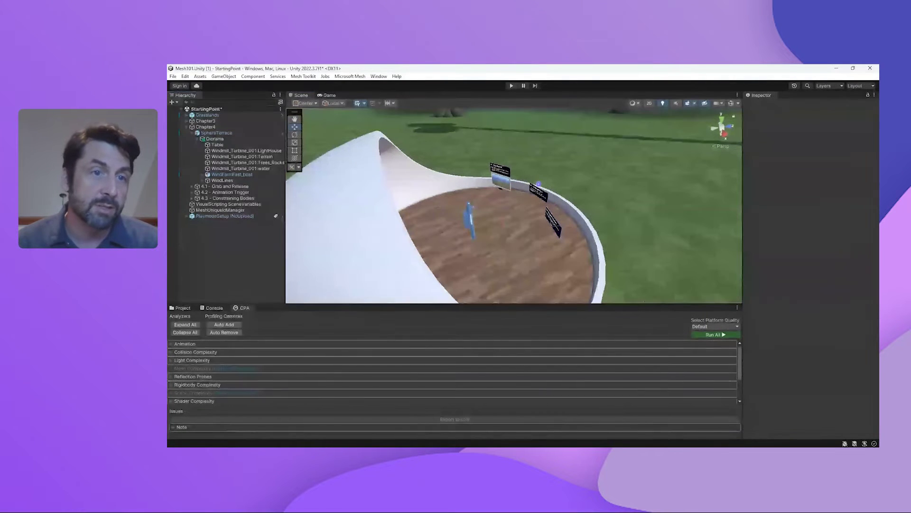
# Step: Add a WebSlate to the scene and move it beyond the terrace's info boards, to about Y 2.78 and Z 6.29
pyautogui.moveTo(256, 311)
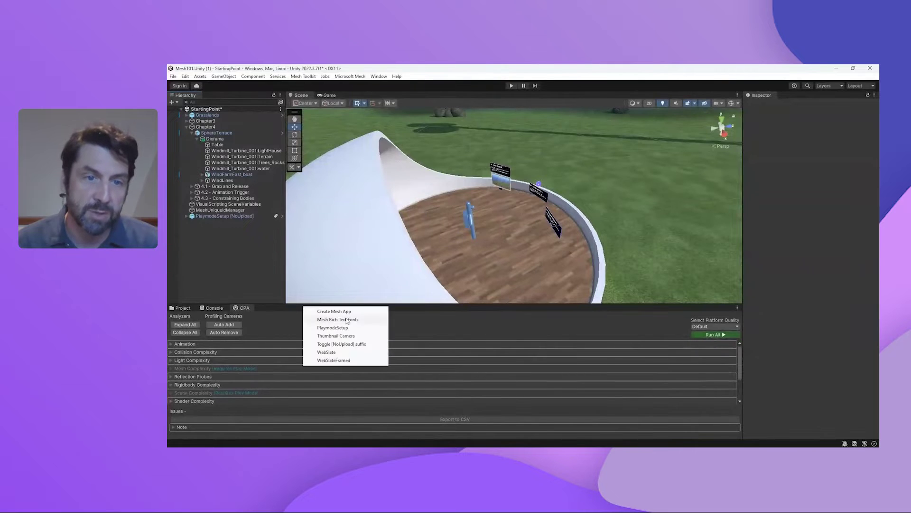
pyautogui.click(327, 352)
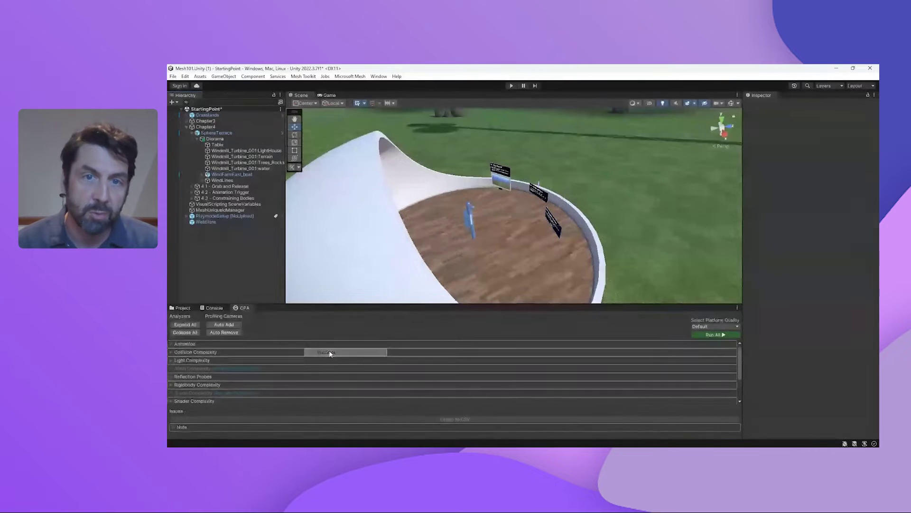
pyautogui.click(210, 222)
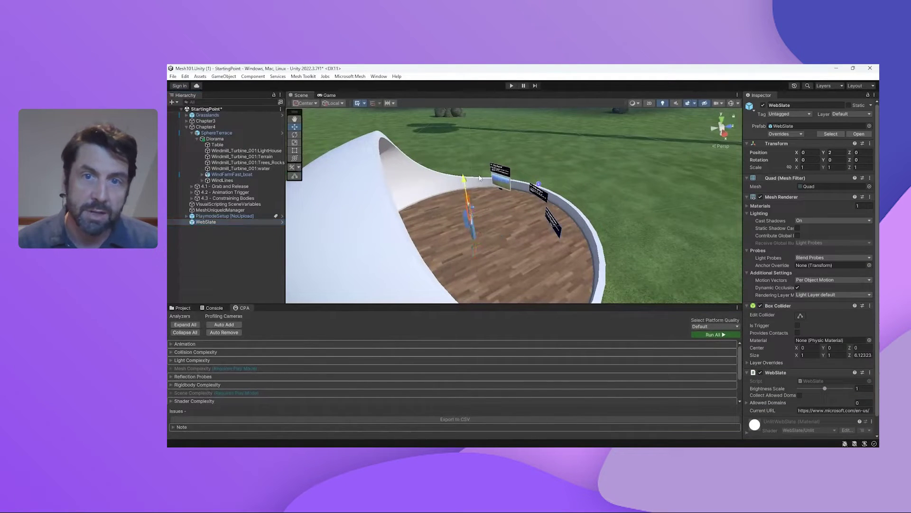
pyautogui.moveTo(465, 180); pyautogui.dragTo(623, 174)
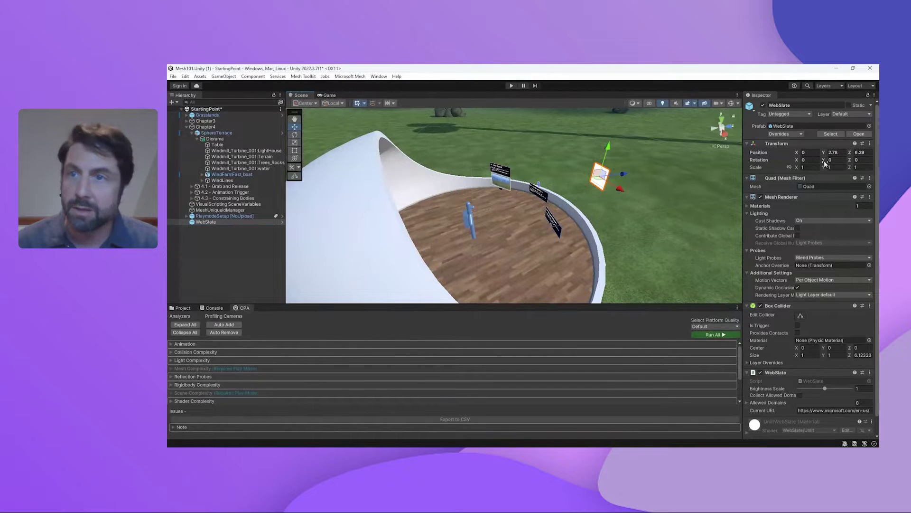
# Step: Scale the WebSlate to 4 in X and 3 in Y, and set its current URL to the microsoft.com/en-us/mesh?rtc=1 page
pyautogui.write('4')
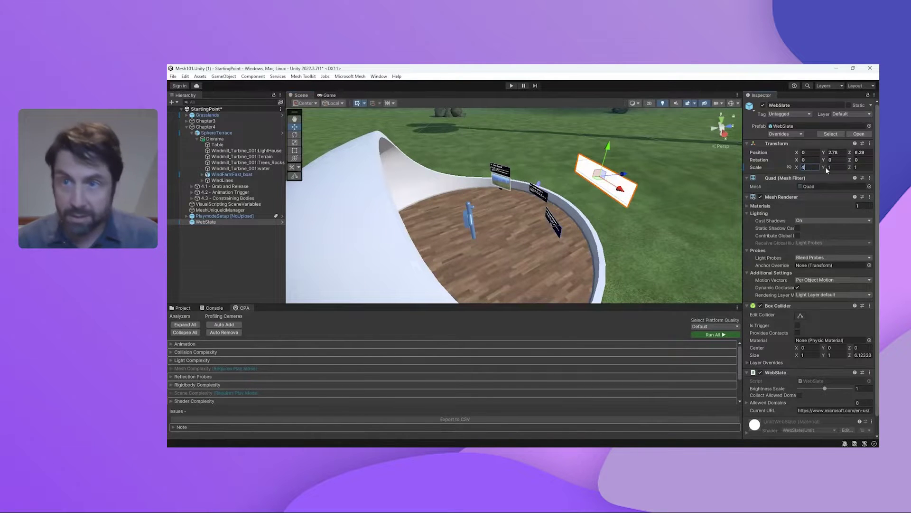
pyautogui.write('3')
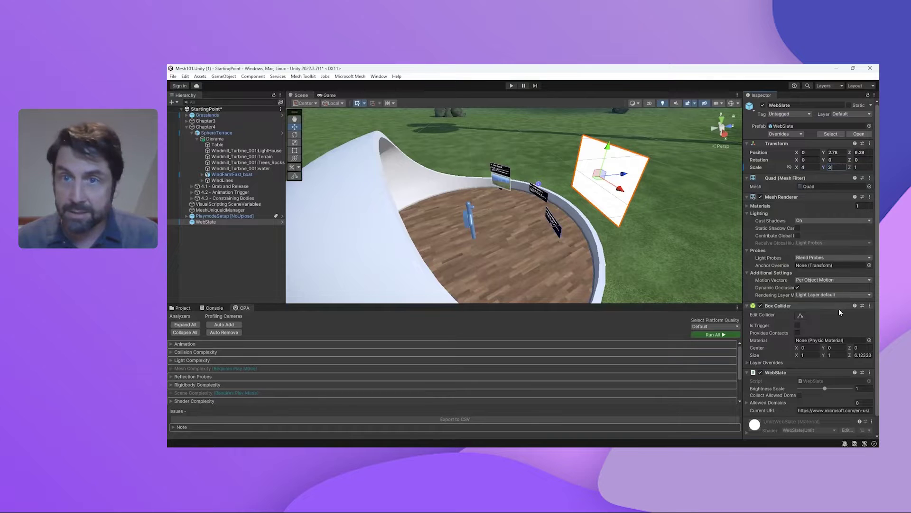
pyautogui.scroll(-1, 821, 394)
pyautogui.click(823, 392)
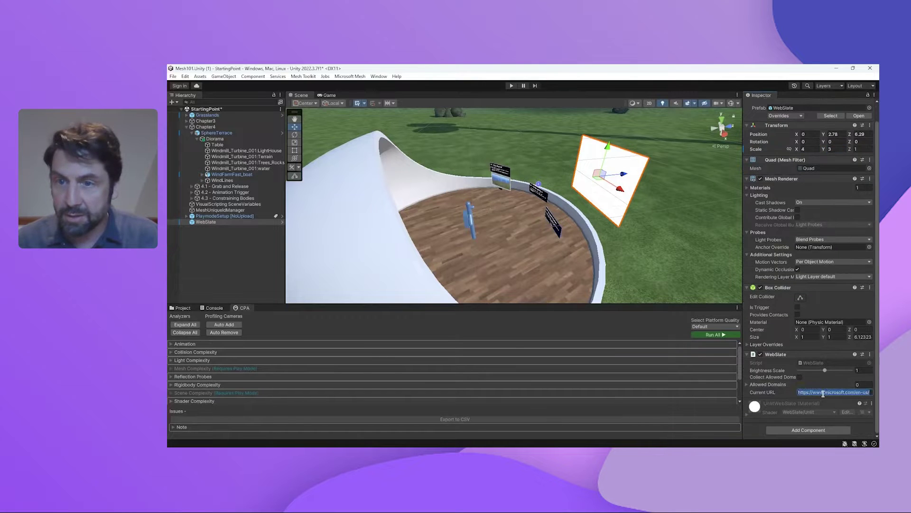
pyautogui.write('https://www.microsoft.com/en-us/mesh?rtc=1')
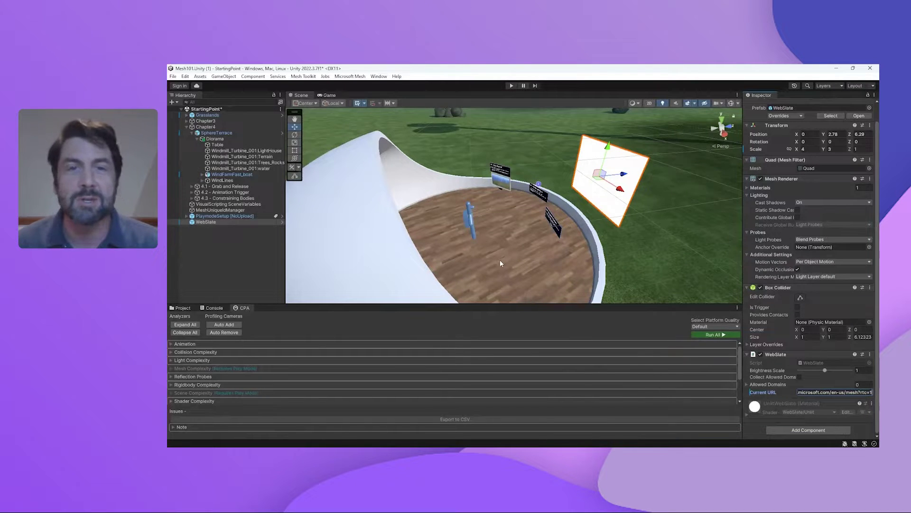
# Step: Run all CPA analyzers on the scene and apply the automatic fix for all reported Animation issues
pyautogui.moveTo(501, 264); pyautogui.dragTo(578, 235, button='right')
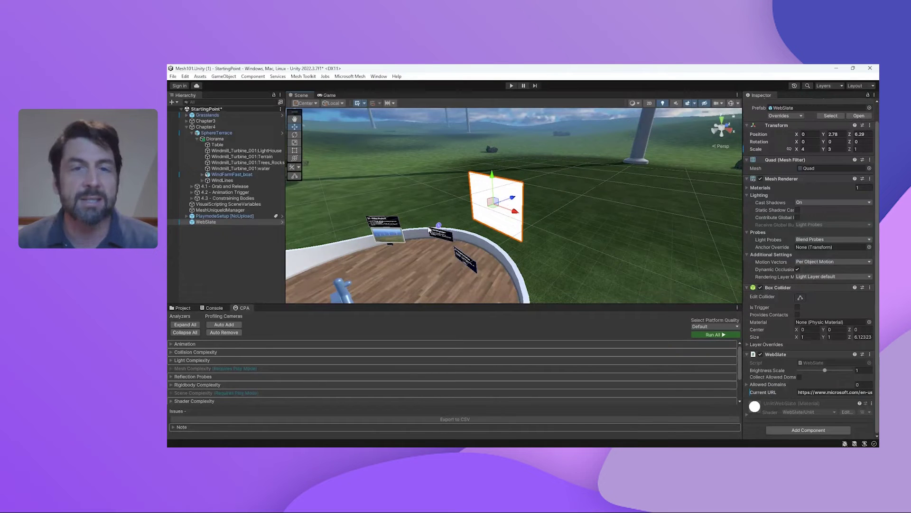
pyautogui.moveTo(538, 203); pyautogui.dragTo(581, 241, button='right')
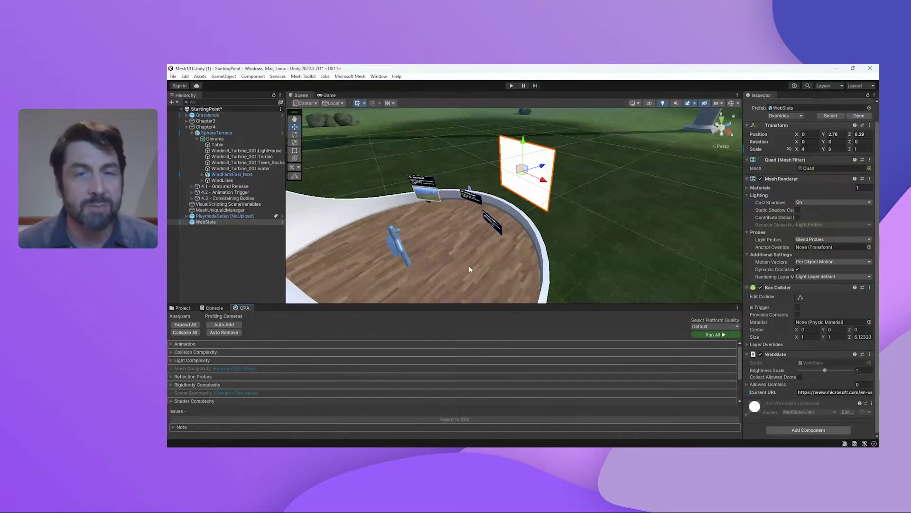
pyautogui.moveTo(470, 269); pyautogui.dragTo(450, 223, button='right')
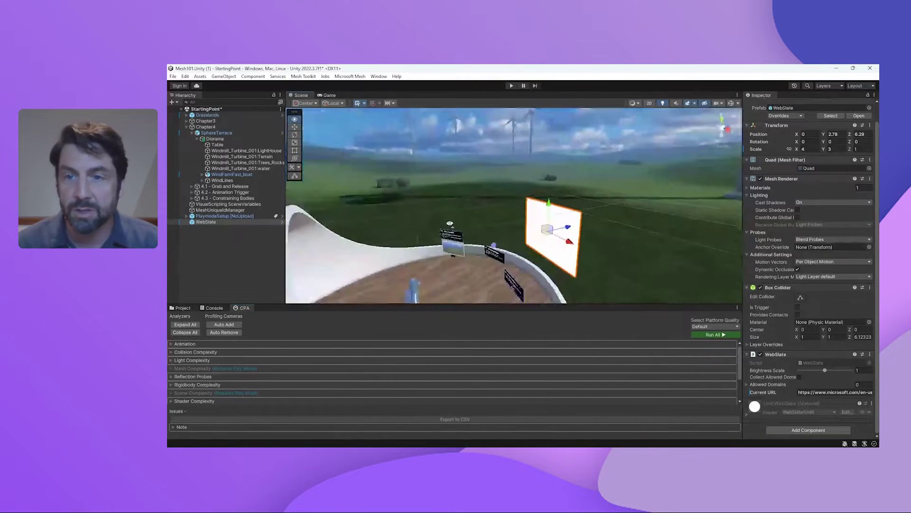
pyautogui.click(717, 334)
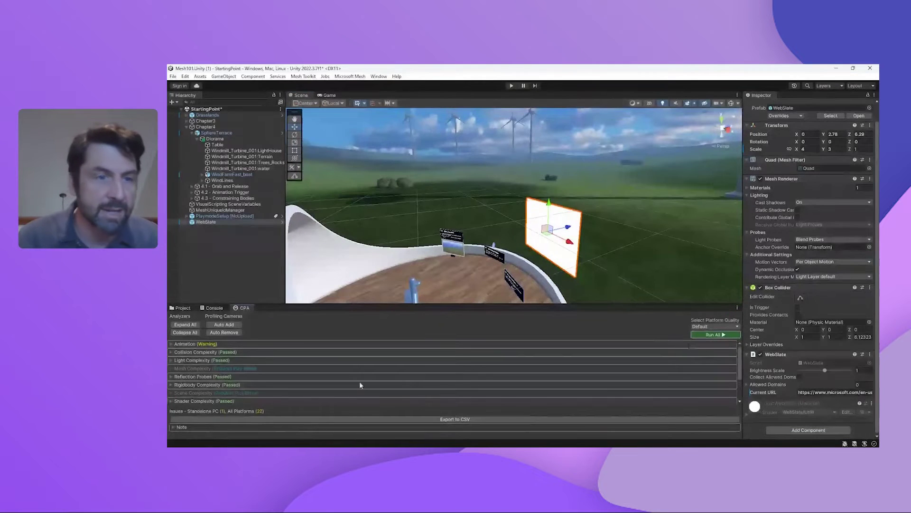
pyautogui.click(171, 344)
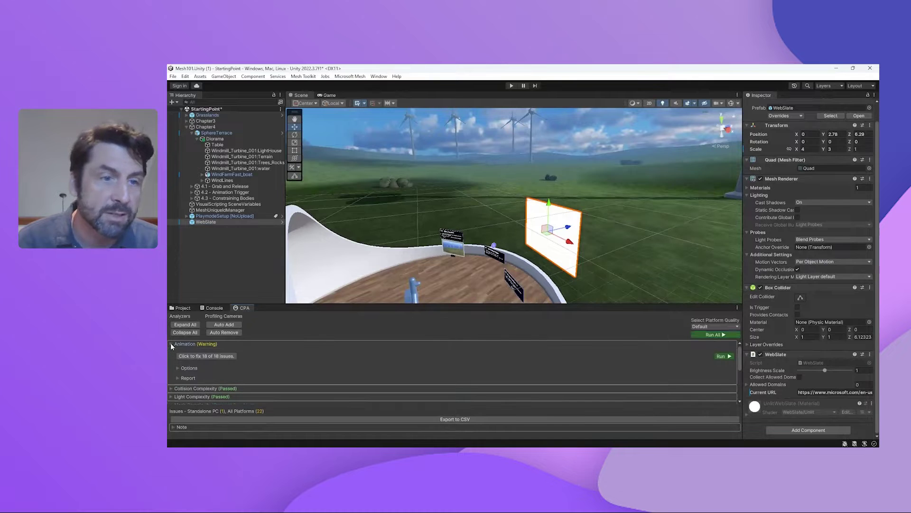
pyautogui.click(197, 355)
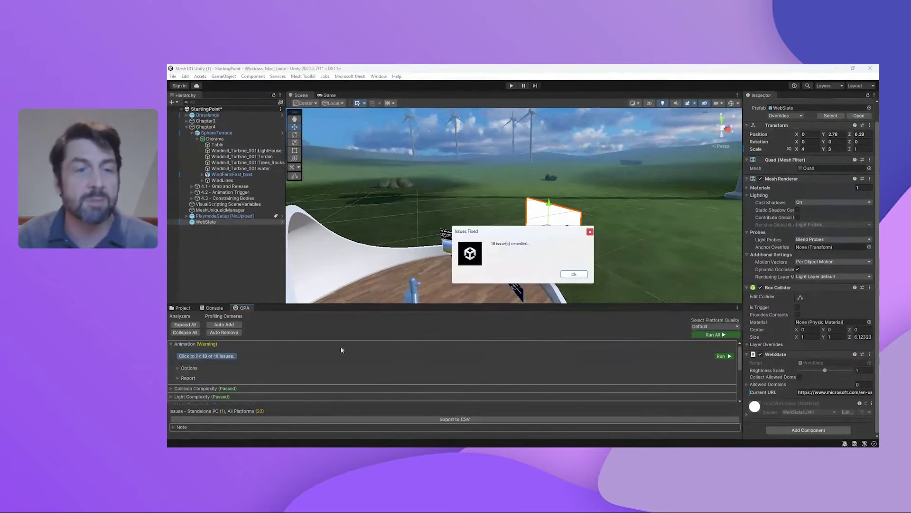
pyautogui.click(567, 275)
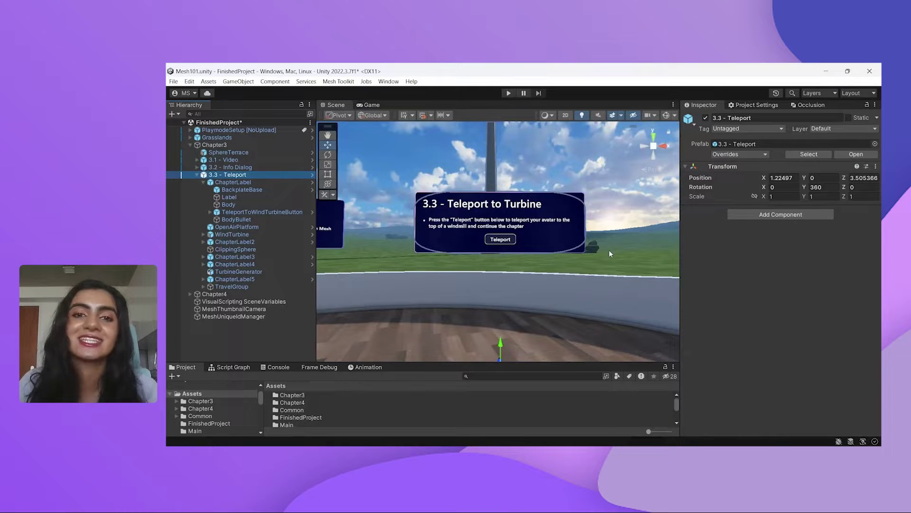
# Step: Open the script graph of TeleportToWindTurbineButton under 3.3 - Teleport in the FinishedProject scene and show it full screen
pyautogui.moveTo(617, 241); pyautogui.dragTo(561, 217, button='right')
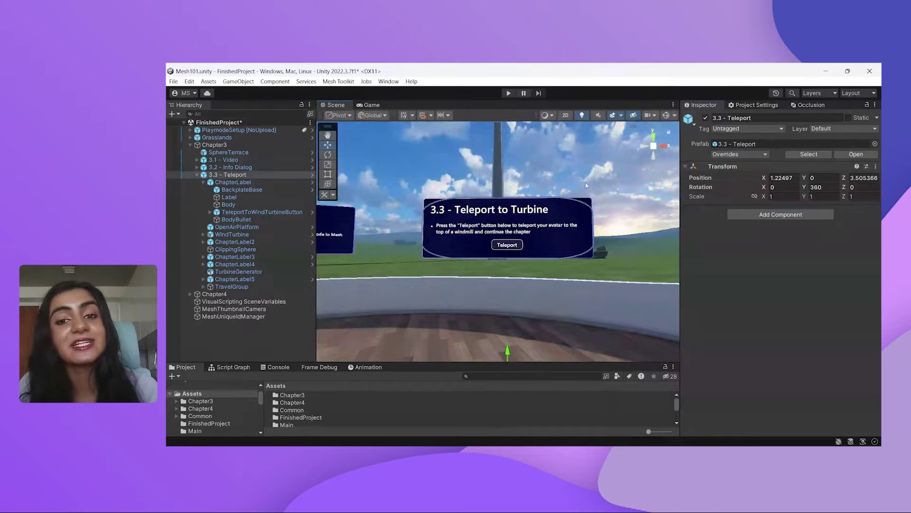
pyautogui.moveTo(592, 174); pyautogui.dragTo(503, 145, button='right')
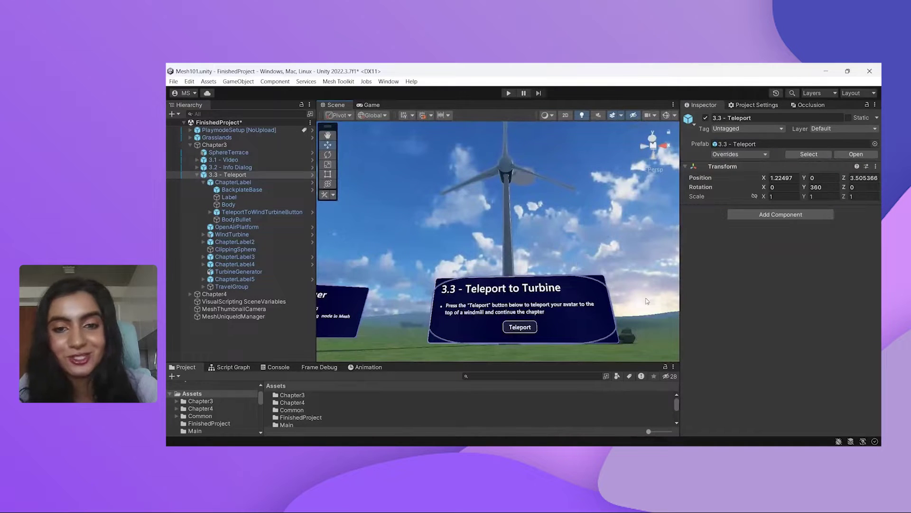
pyautogui.moveTo(646, 299); pyautogui.dragTo(652, 321, button='right')
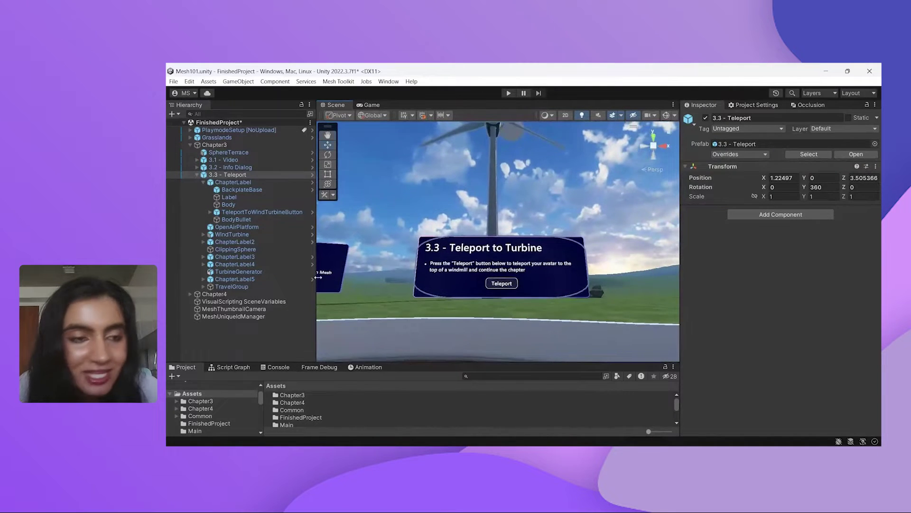
pyautogui.click(273, 212)
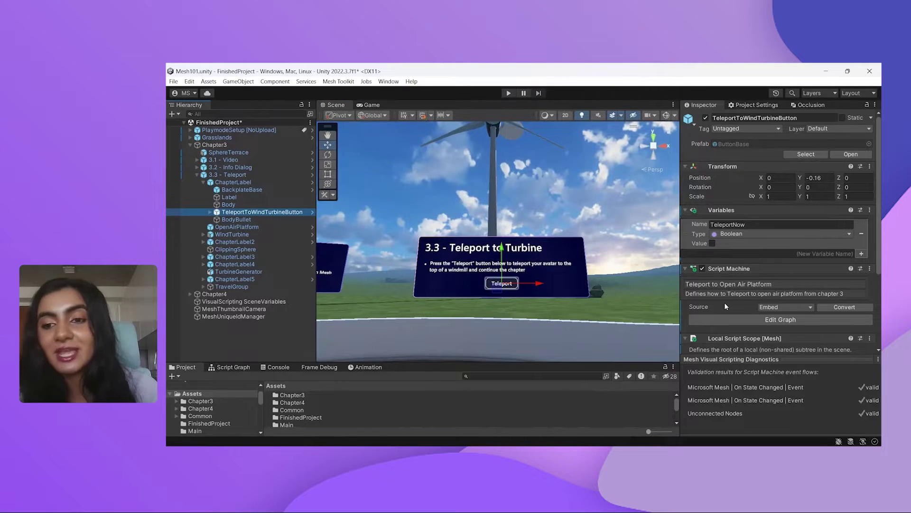
pyautogui.scroll(-2, 720, 307)
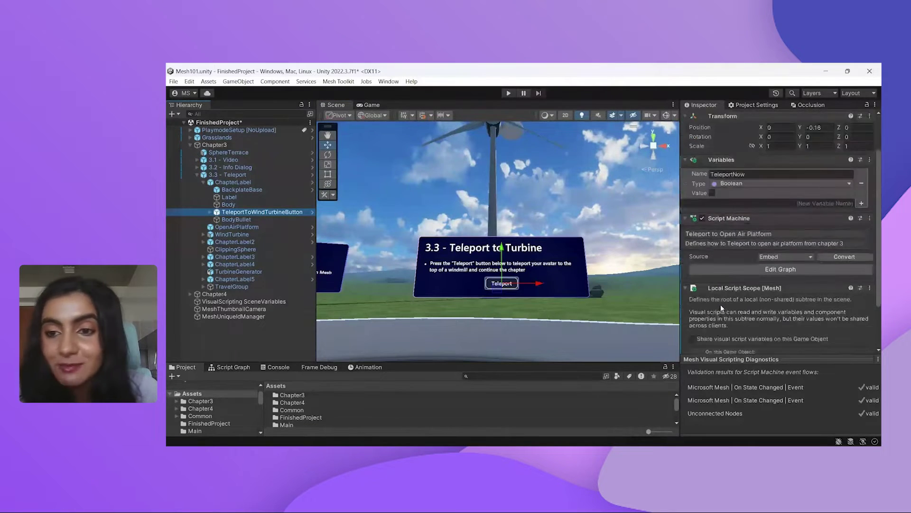
pyautogui.click(729, 271)
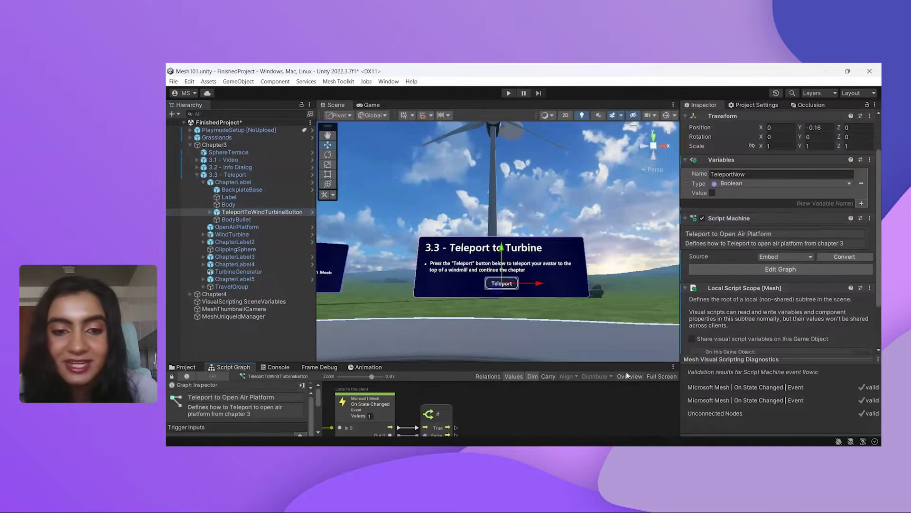
pyautogui.click(661, 376)
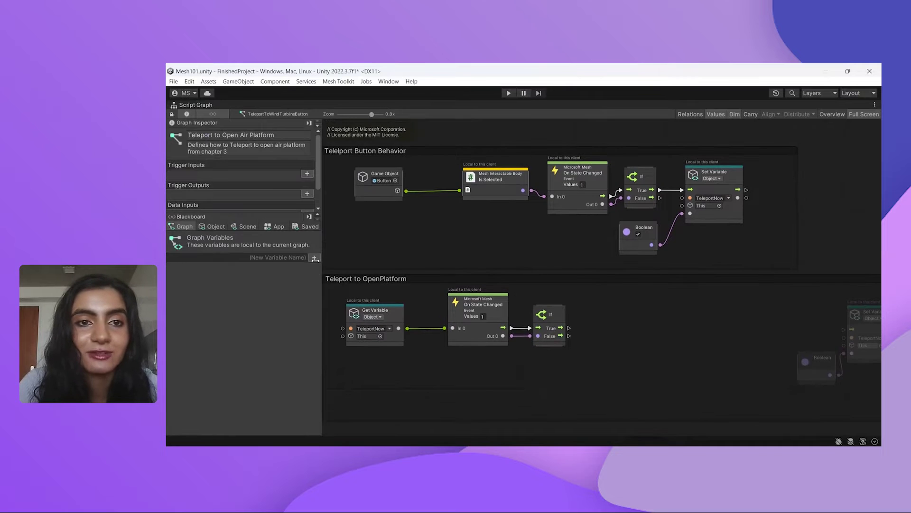
# Step: Look over the Teleport Button Behavior and Teleport to OpenPlatform groups in the script graph, and leave its full-screen view
pyautogui.scroll(1, 489, 230)
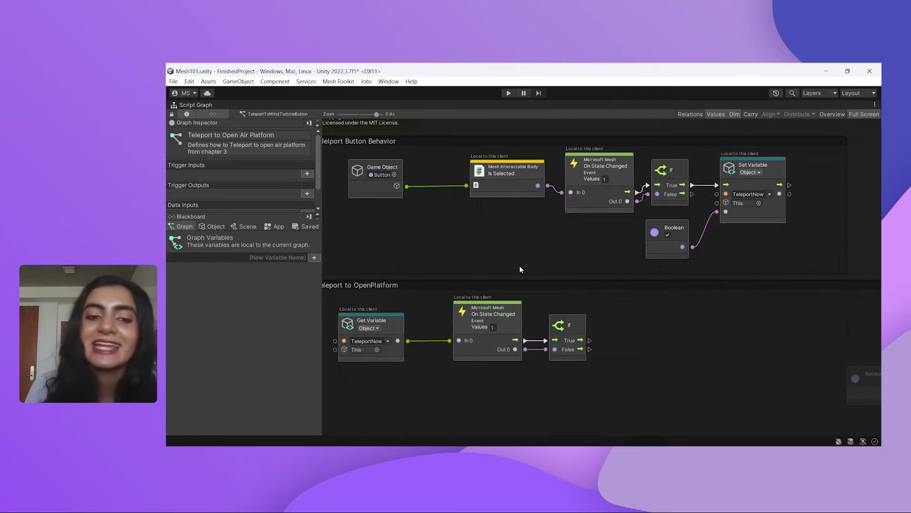
pyautogui.hscroll(-1, 519, 266)
pyautogui.scroll(-2, 519, 265)
pyautogui.scroll(-1, 613, 269)
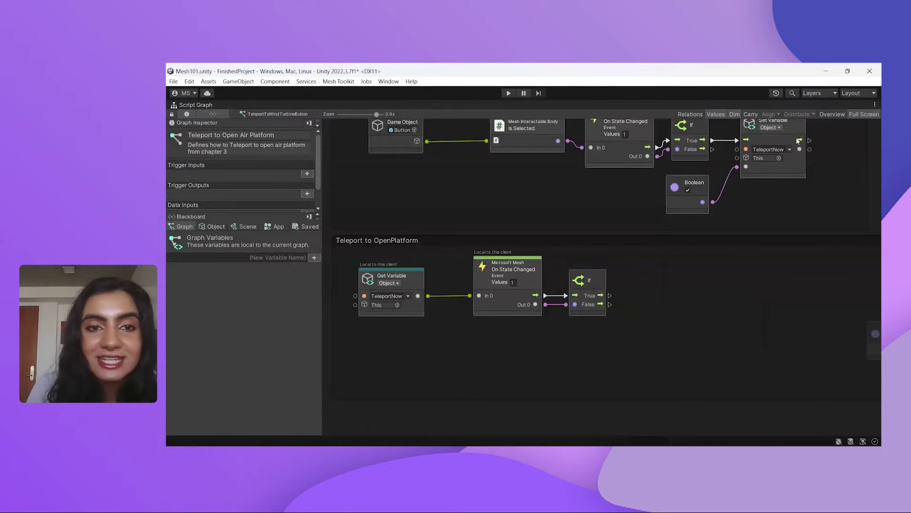
pyautogui.click(857, 113)
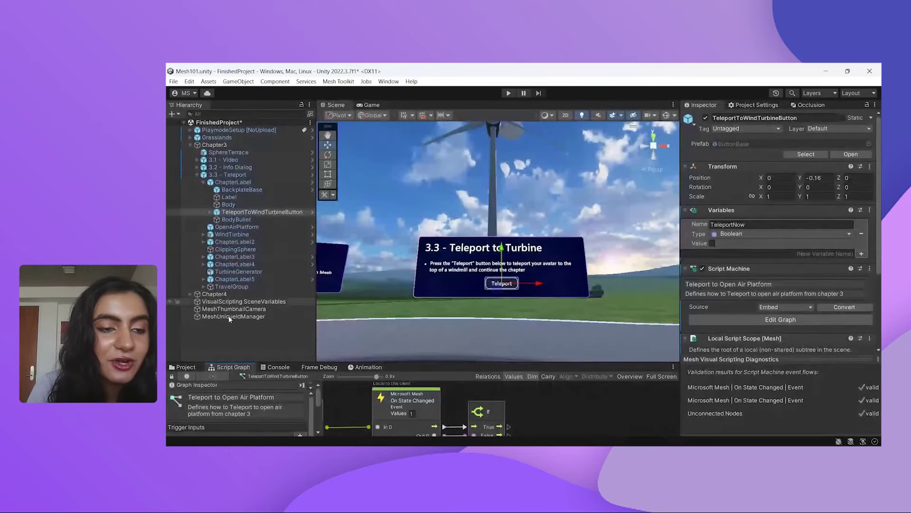
# Step: Create an empty child object under TravelGroup and name it TeleportLocationWindTurbine
pyautogui.click(231, 287)
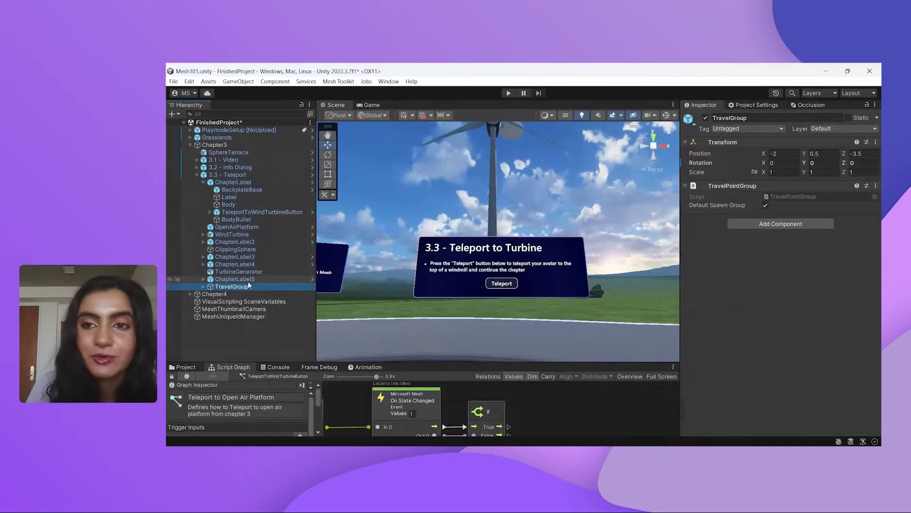
pyautogui.click(203, 286)
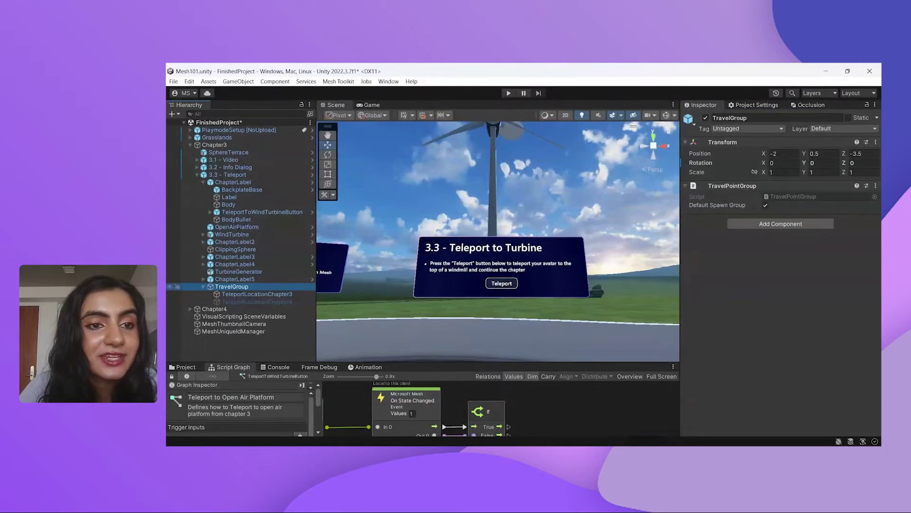
pyautogui.hotkey('alt', 'shift', 'n')
pyautogui.click(762, 116)
pyautogui.write('Te')
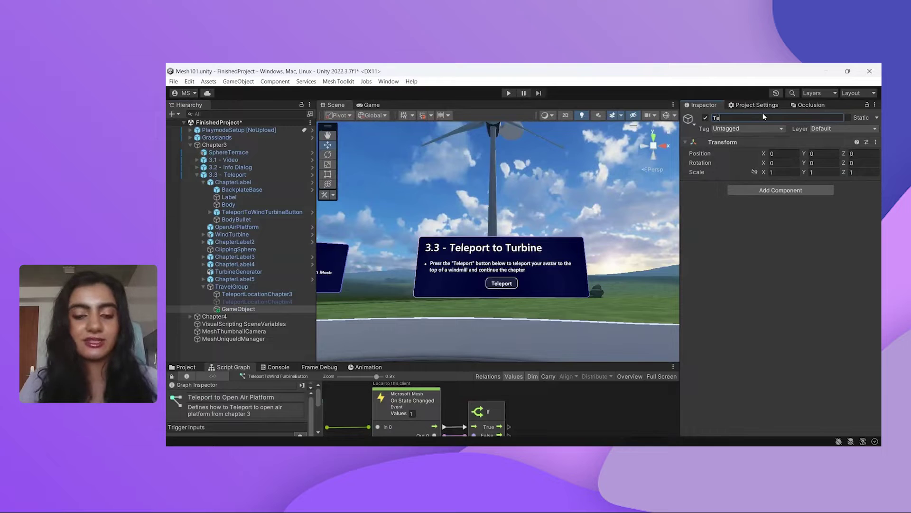
pyautogui.write('leportLocation')
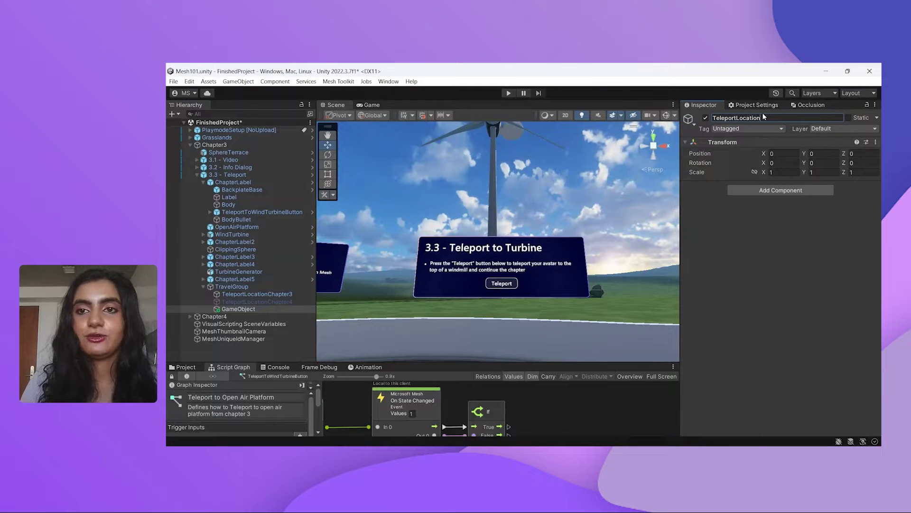
pyautogui.write('WindTurbine')
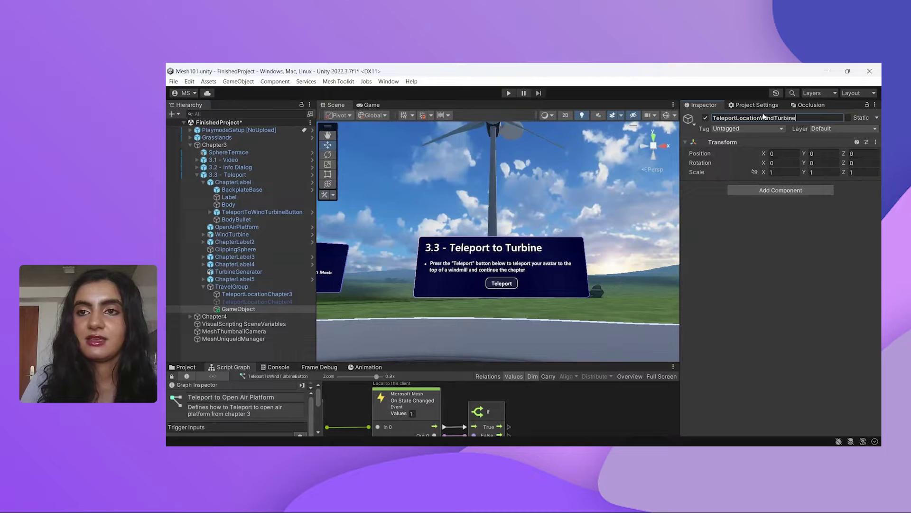
# Step: Set the position of TeleportLocationWindTurbine to X 7, Y 57, Z 60 and its Y rotation to 270
pyautogui.click(784, 153)
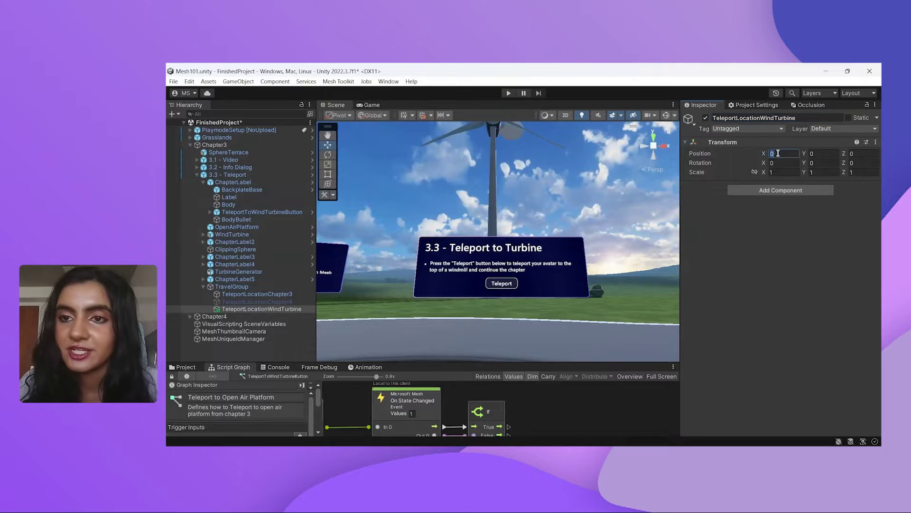
pyautogui.write('7')
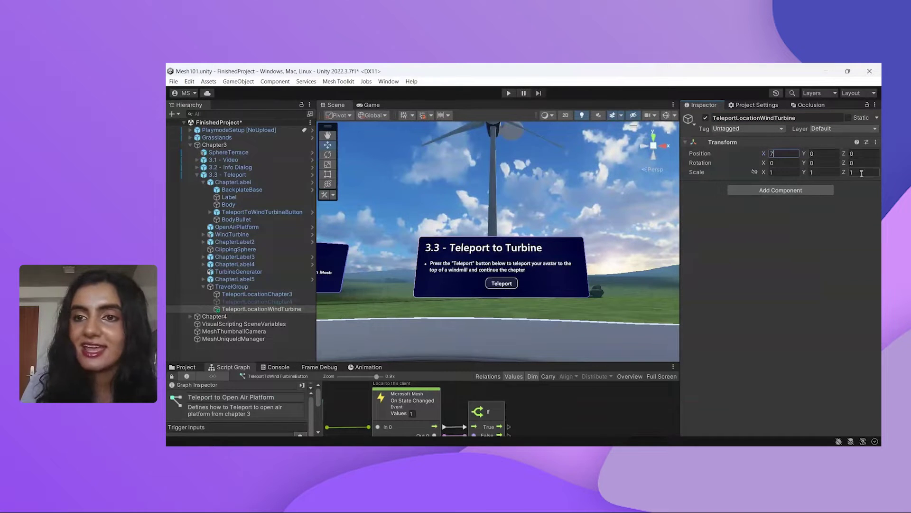
pyautogui.click(812, 153)
pyautogui.write('57')
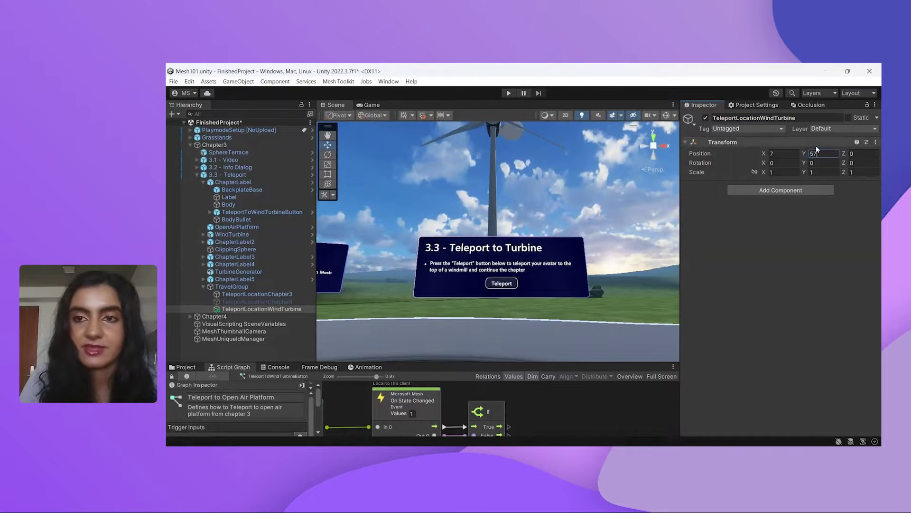
pyautogui.click(864, 154)
pyautogui.write('60')
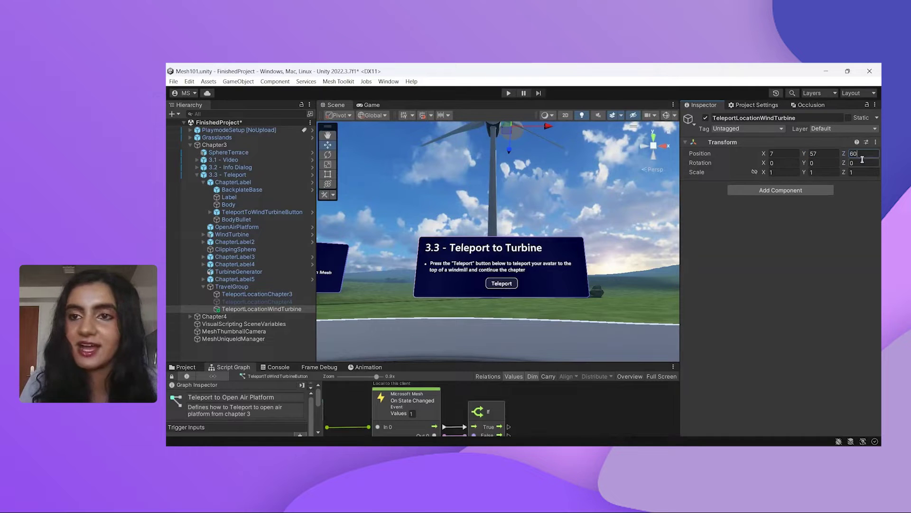
pyautogui.click(821, 164)
pyautogui.write('270')
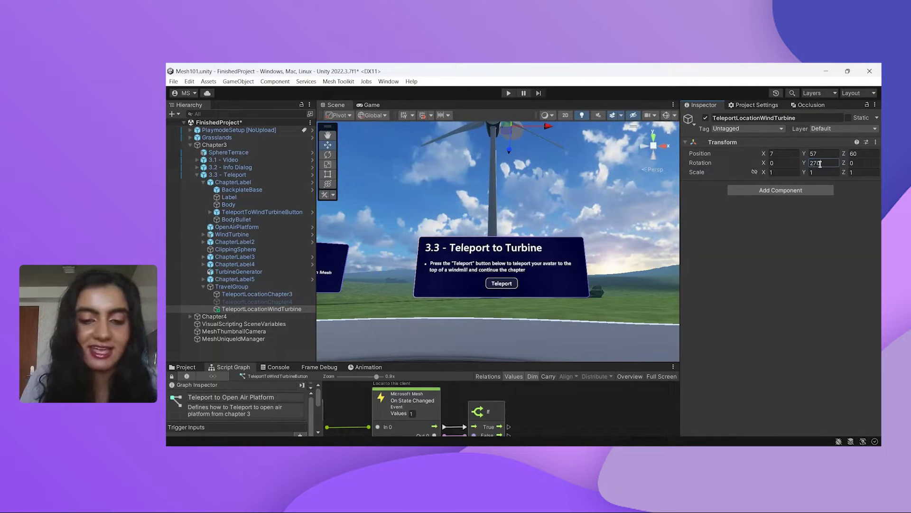
pyautogui.click(801, 259)
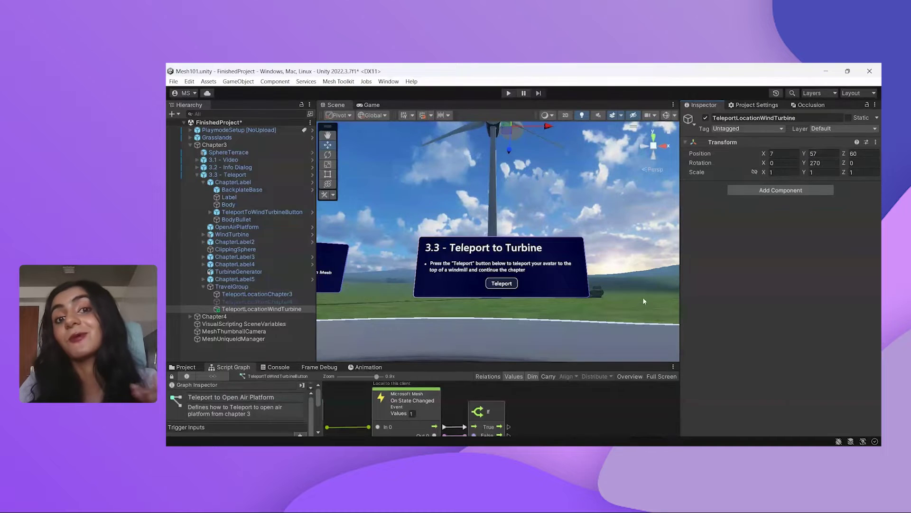
# Step: Add a TravelPoint component to TeleportLocationWindTurbine and deactivate the object, checking it against TeleportLocationChapter3
pyautogui.moveTo(566, 213); pyautogui.dragTo(564, 189, button='right')
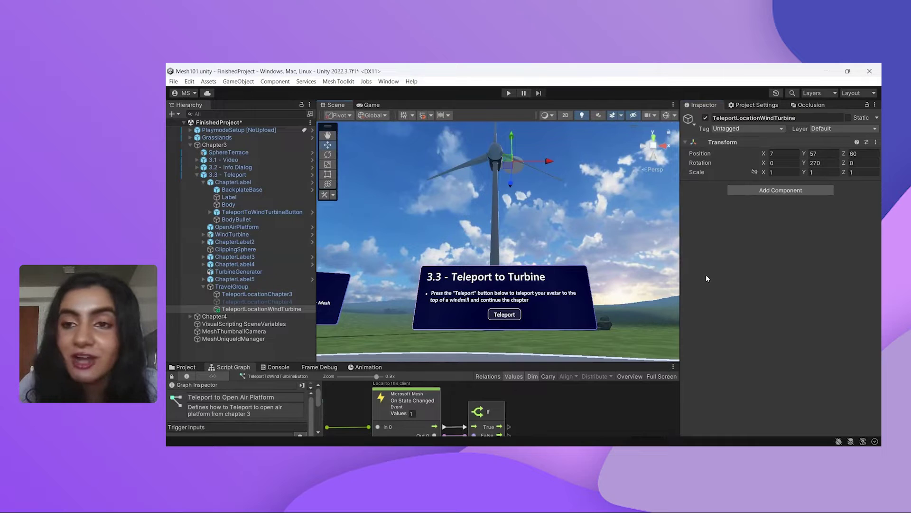
pyautogui.click(764, 191)
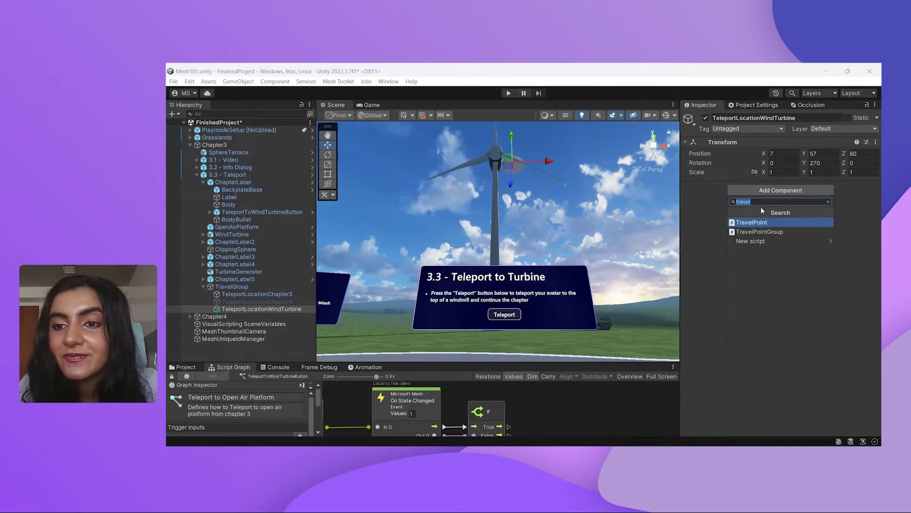
pyautogui.click(753, 223)
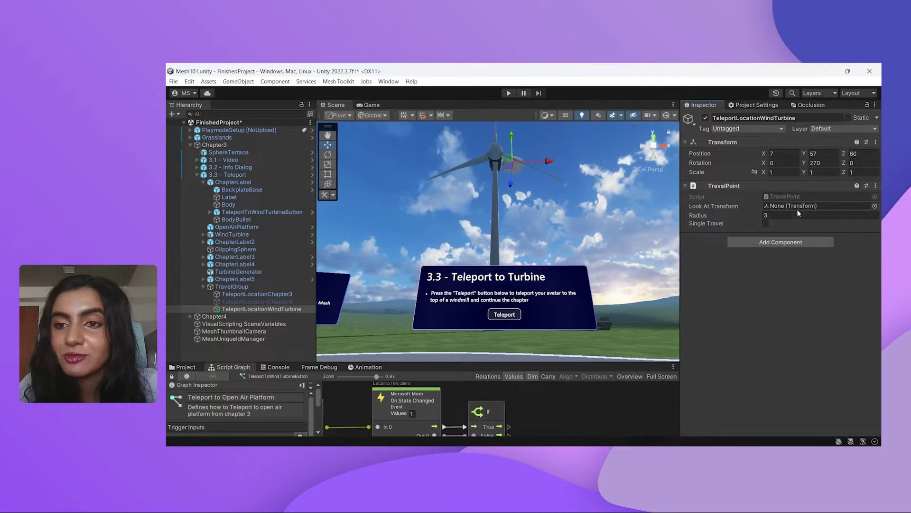
pyautogui.click(705, 119)
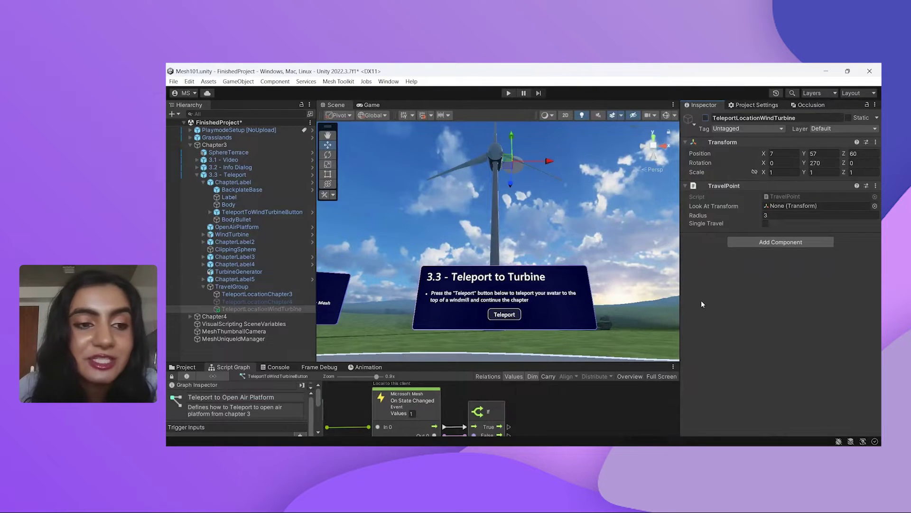
pyautogui.click(226, 294)
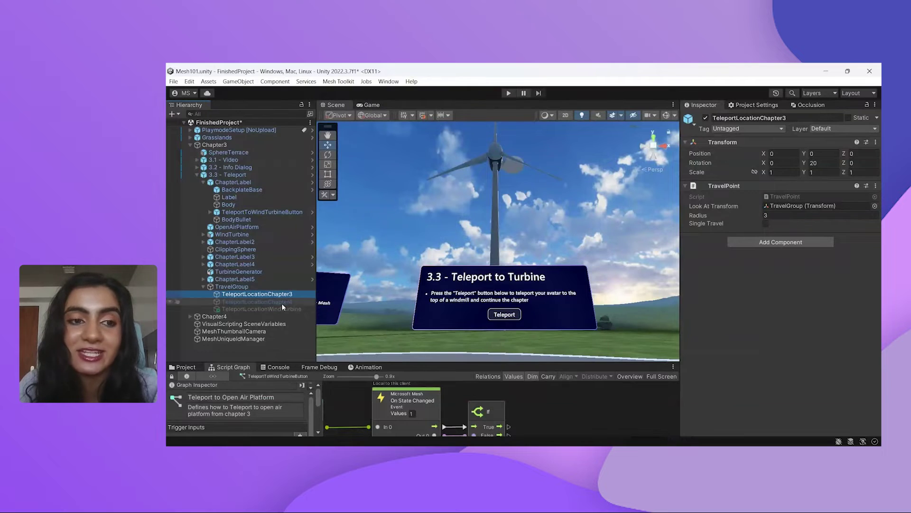
pyautogui.click(268, 309)
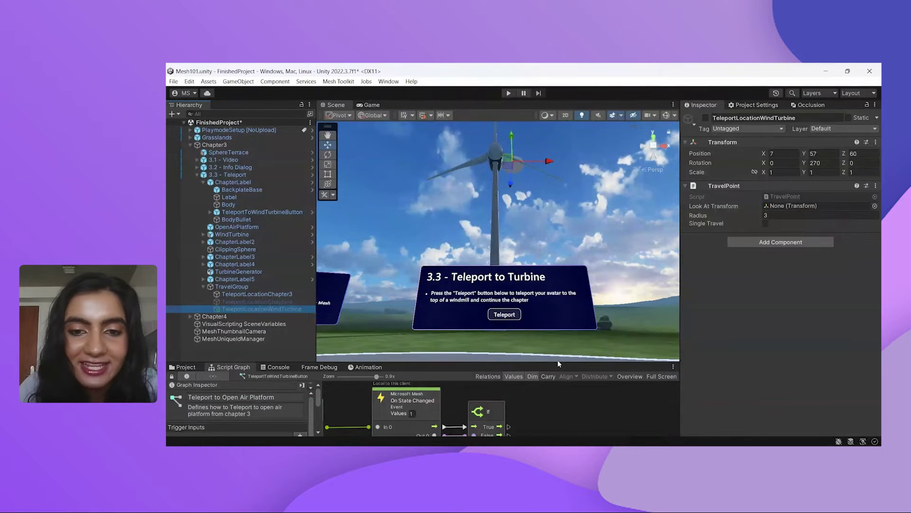
# Step: Enlarge the script graph area and add a Game Object Set Active node on the True output of the OpenPlatform group's If node
pyautogui.moveTo(560, 362); pyautogui.dragTo(564, 176)
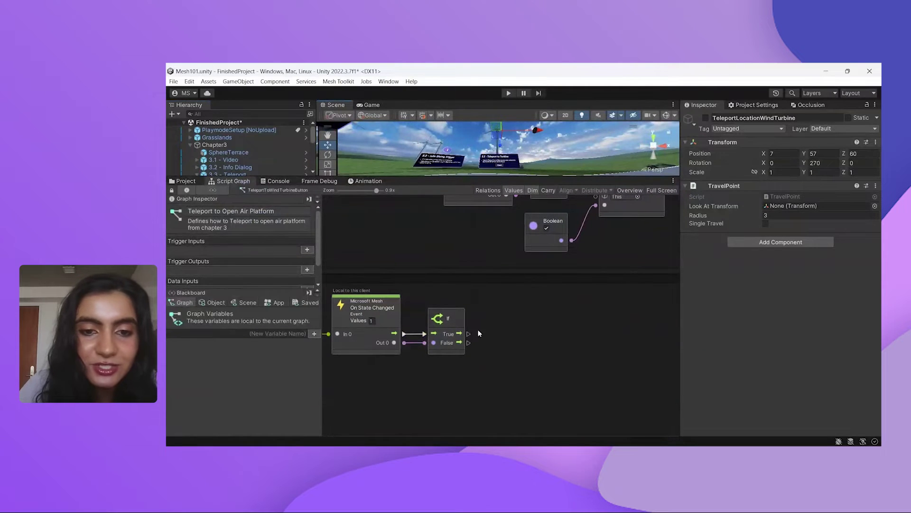
pyautogui.moveTo(468, 333); pyautogui.dragTo(513, 325)
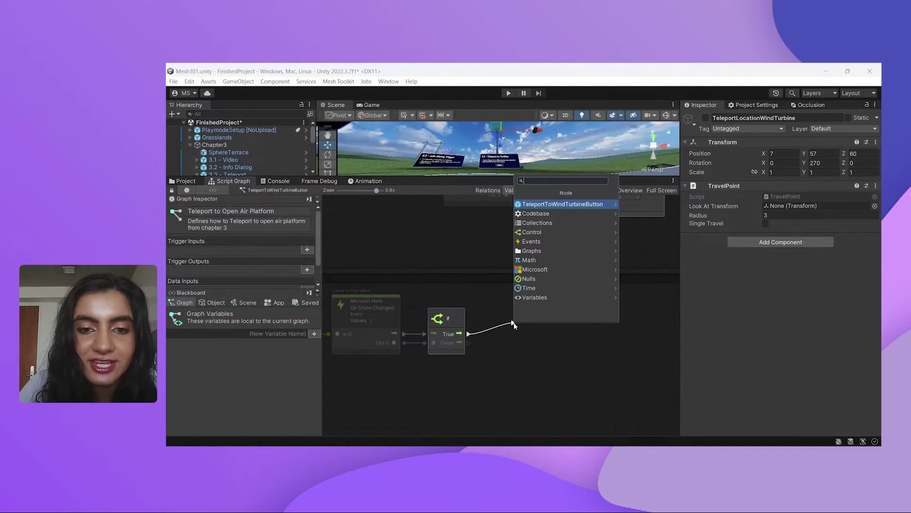
pyautogui.write('set')
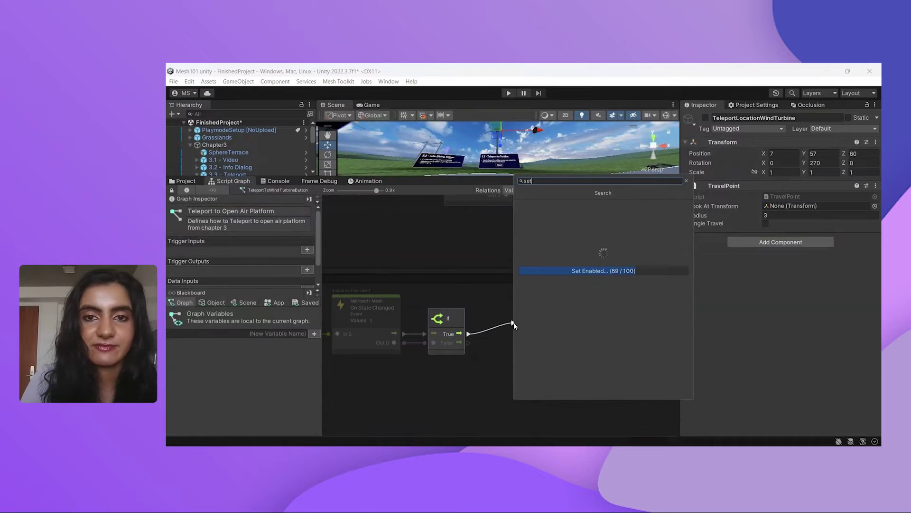
pyautogui.write(' active')
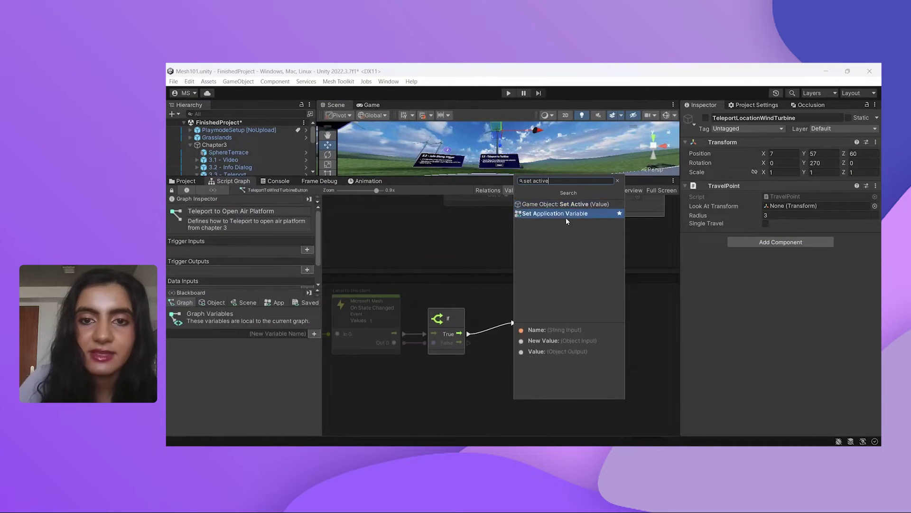
pyautogui.click(567, 204)
# Step: Assign TeleportLocationWindTurbine as the Set Active node's target and enable its Value
pyautogui.scroll(-5, 247, 155)
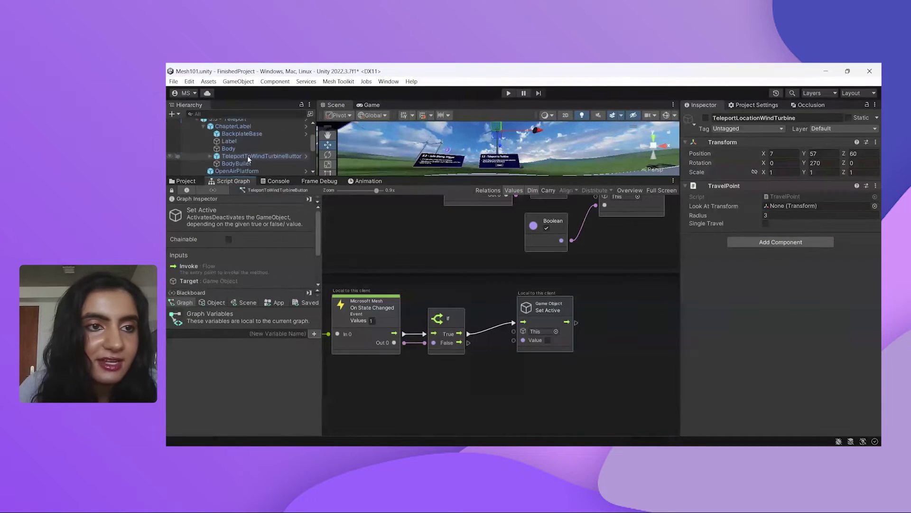
pyautogui.scroll(-8, 249, 156)
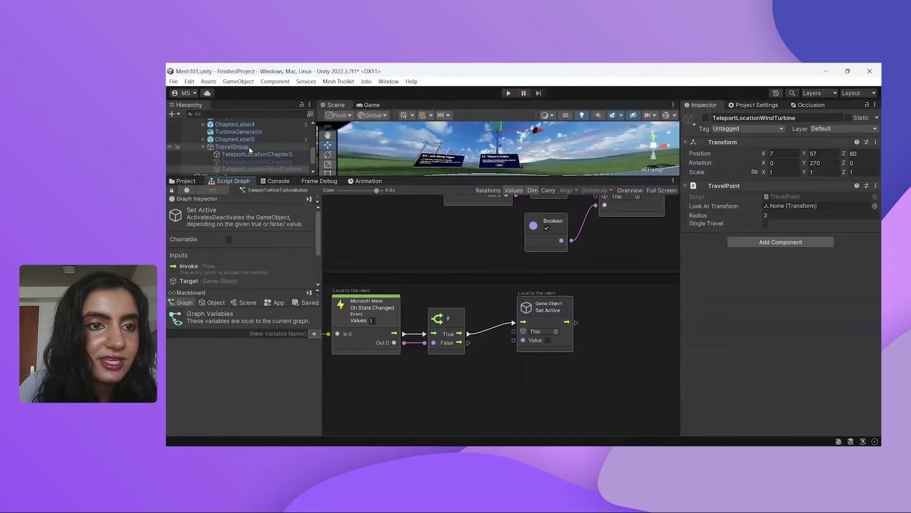
pyautogui.moveTo(258, 142); pyautogui.dragTo(555, 331)
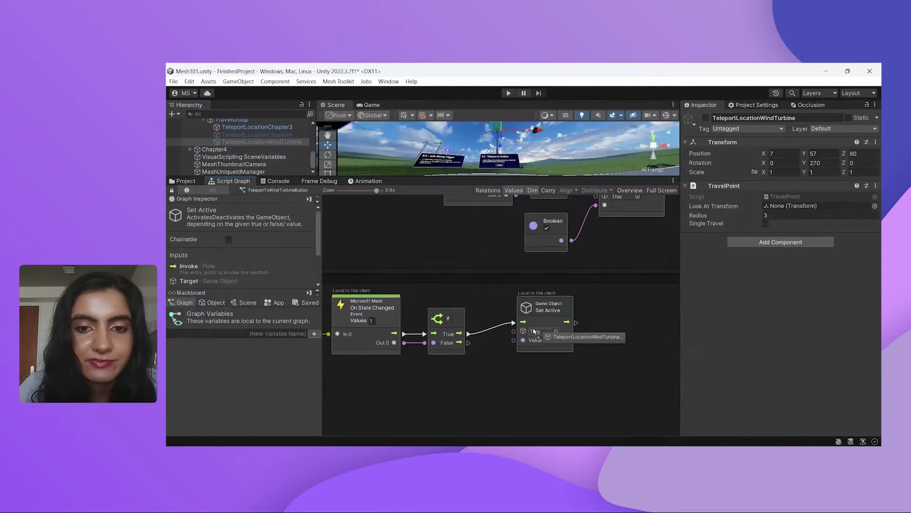
# Step: Add a Travel Point: Travel To Point node on the flow output of the Set Active node
pyautogui.hscroll(5, 545, 355)
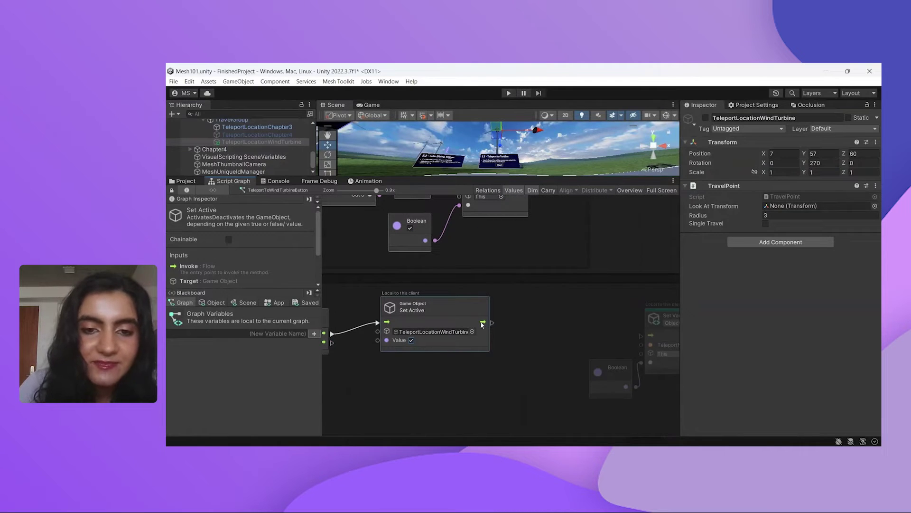
pyautogui.moveTo(492, 322); pyautogui.dragTo(524, 312)
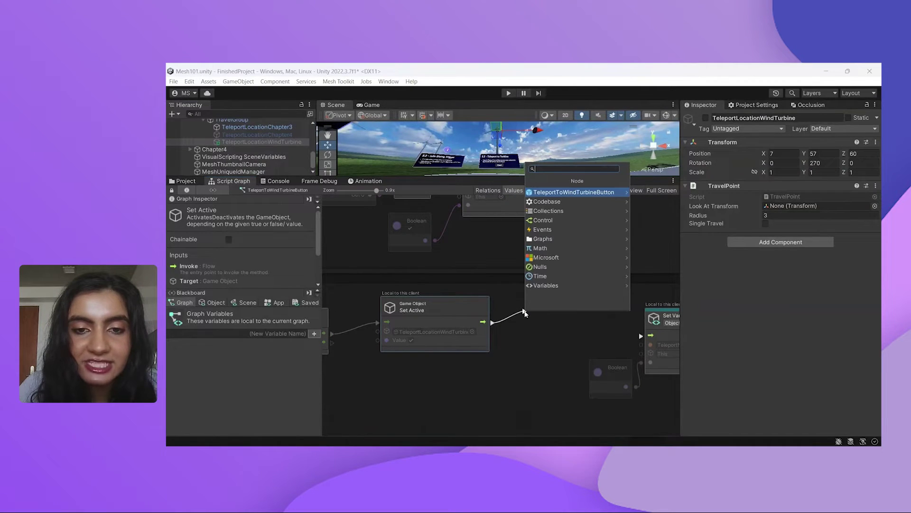
pyautogui.write('travel')
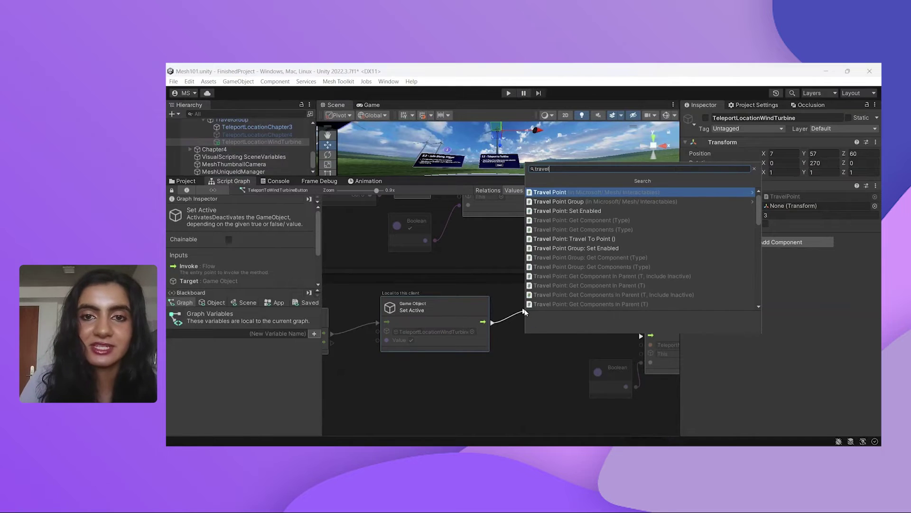
pyautogui.write(' point')
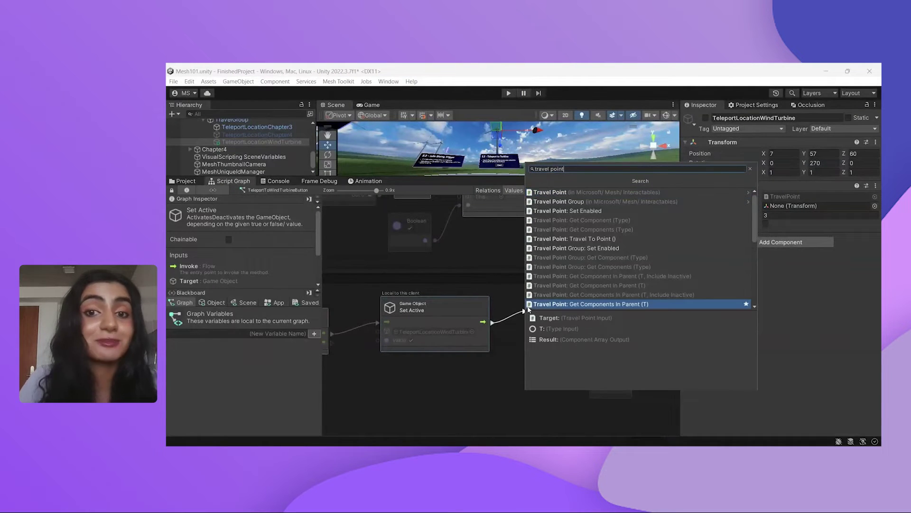
pyautogui.click(563, 239)
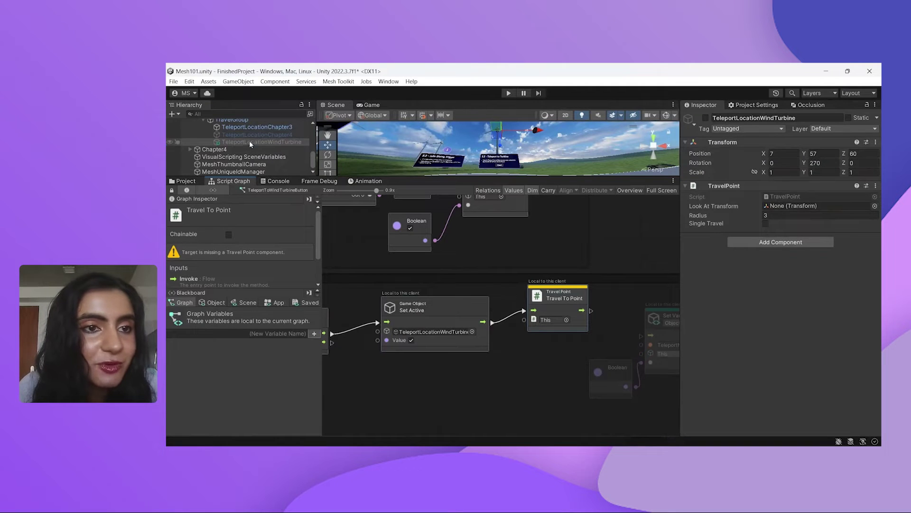
# Step: Assign TeleportLocationWindTurbine as the Travel To Point node's target and move the node slightly closer to Set Active
pyautogui.moveTo(249, 141); pyautogui.dragTo(549, 320)
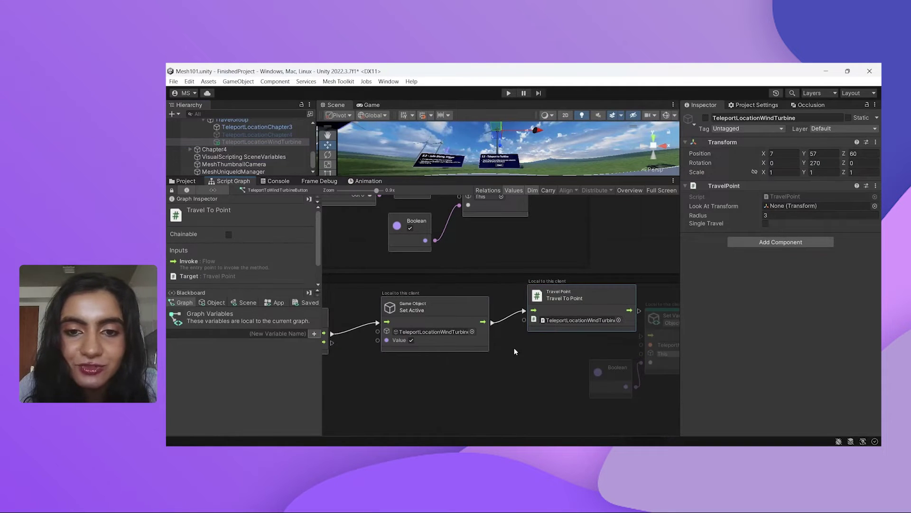
pyautogui.hscroll(3, 511, 347)
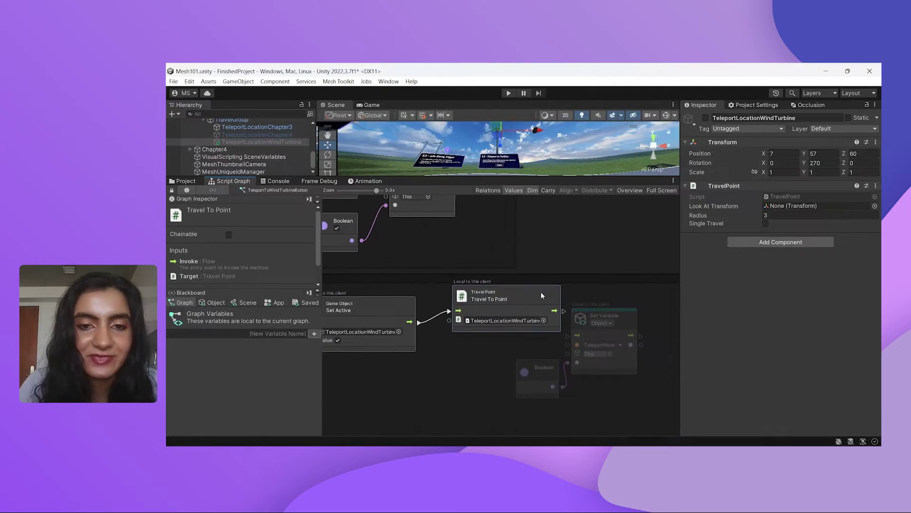
pyautogui.moveTo(540, 292); pyautogui.dragTo(524, 296)
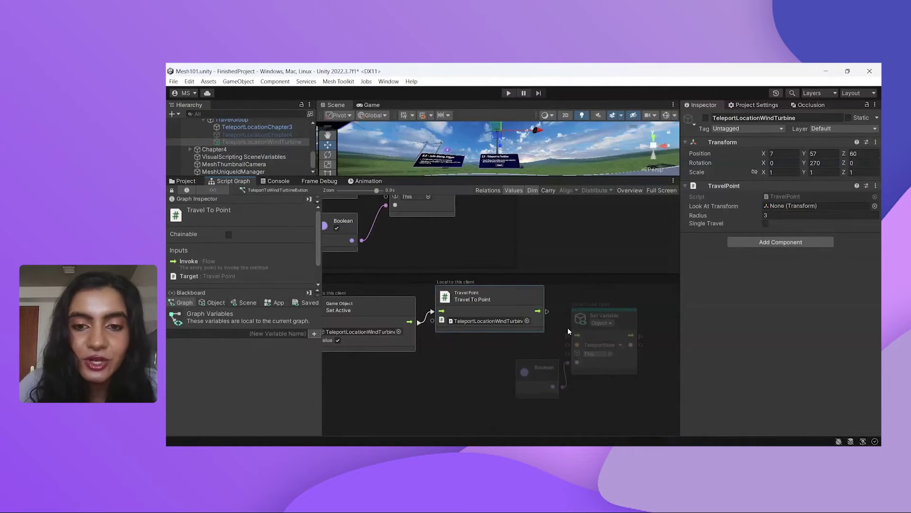
# Step: Connect the Travel To Point node's flow output to the input of the Set Variable node for TeleportNow
pyautogui.hscroll(-3, 553, 255)
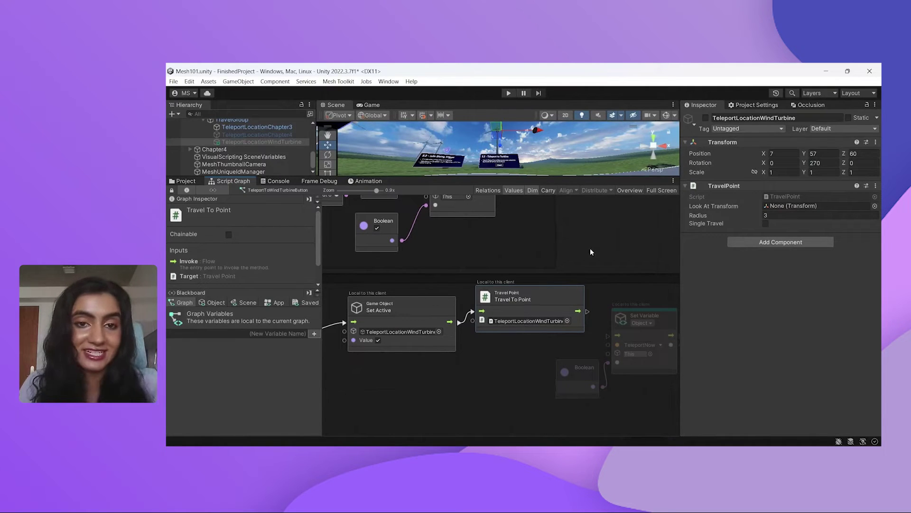
pyautogui.scroll(-2, 597, 330)
pyautogui.hscroll(4, 596, 330)
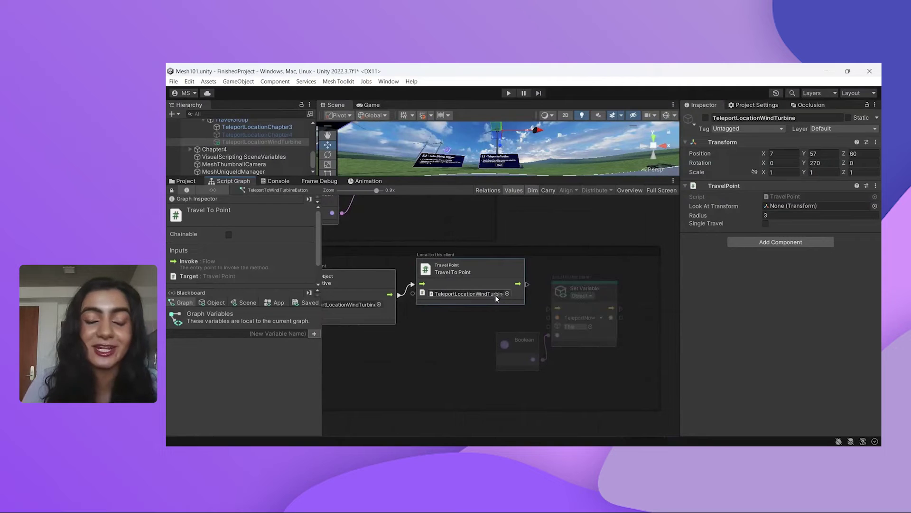
pyautogui.moveTo(527, 285); pyautogui.dragTo(549, 308)
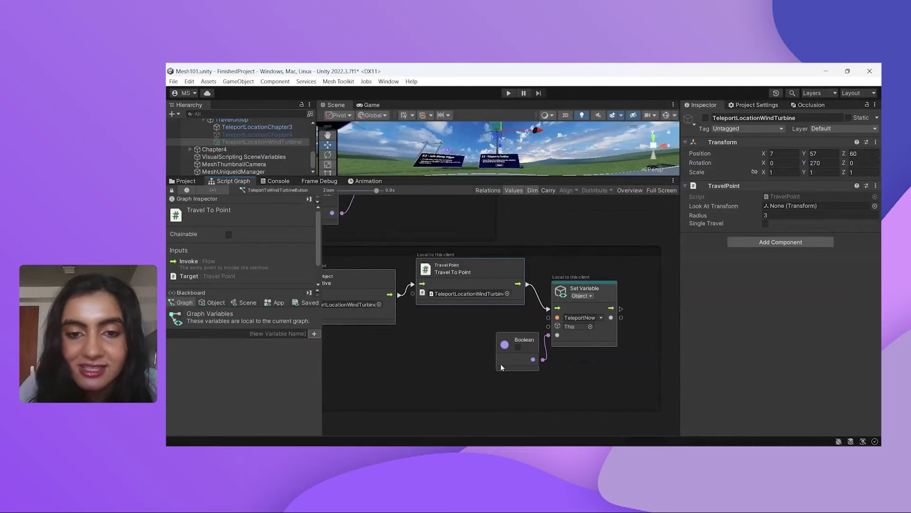
pyautogui.hscroll(-5, 496, 361)
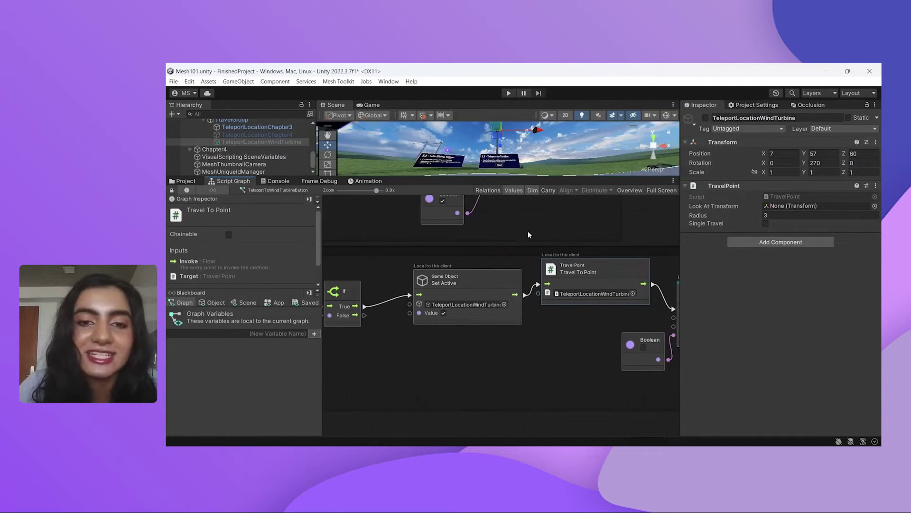
# Step: Run the scene in play mode, walk to the 3.3 - Teleport to Turbine sign and activate its teleport button
pyautogui.click(509, 94)
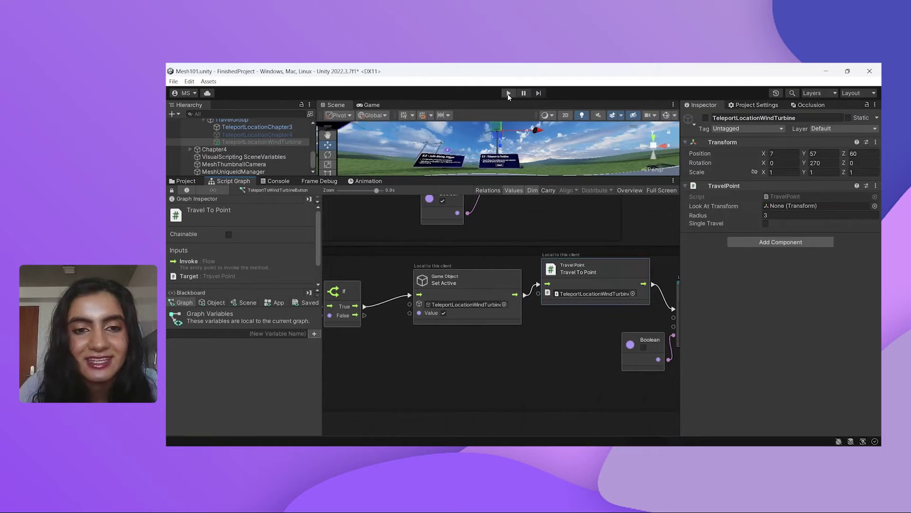
pyautogui.click(507, 93)
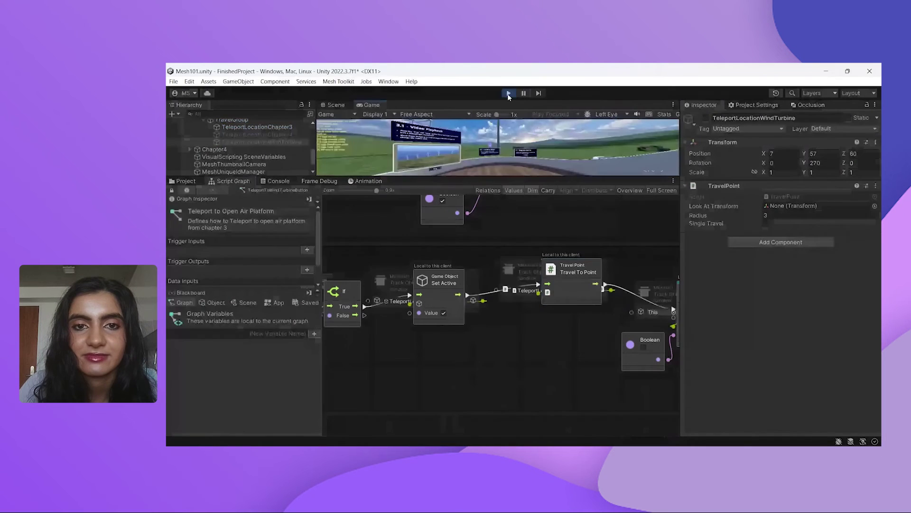
pyautogui.moveTo(546, 293); pyautogui.dragTo(515, 285, button='right')
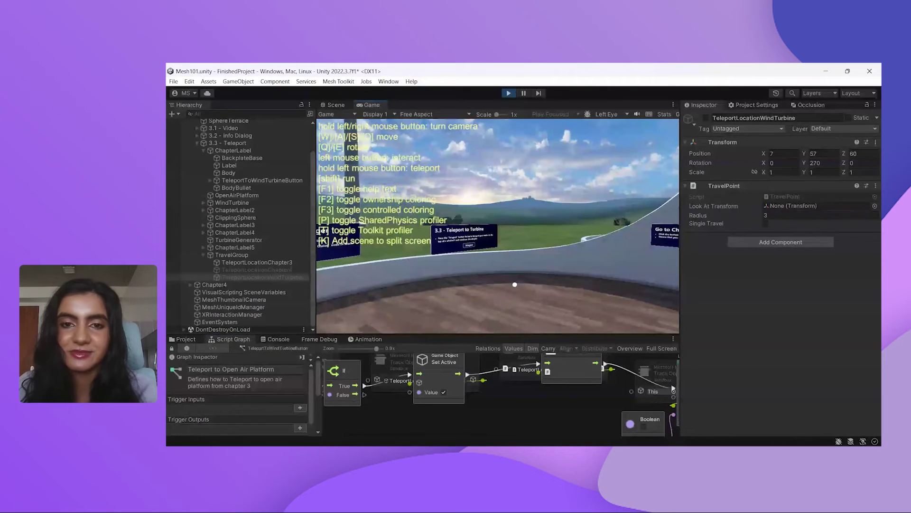
pyautogui.press('w')
pyautogui.click(433, 282)
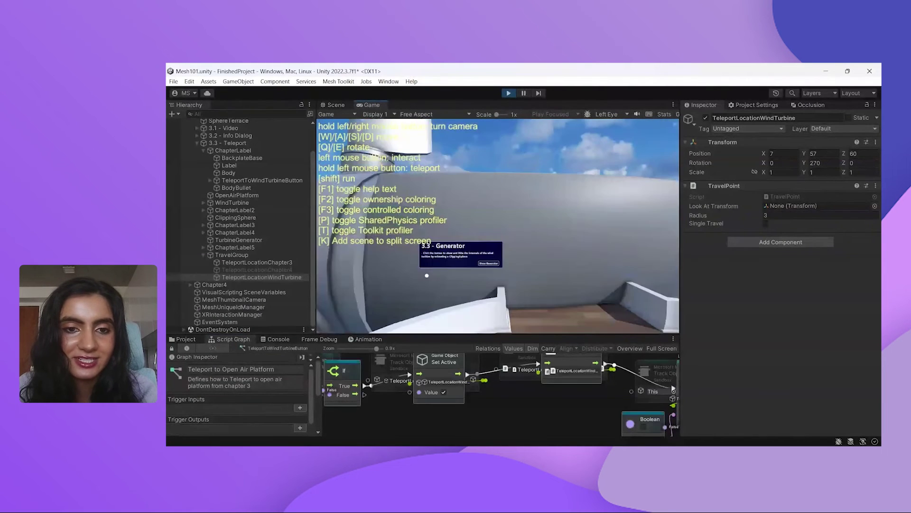
# Step: Activate Show Generator on the turbine's Generator sign and approach the opening to inspect the generator inside
pyautogui.moveTo(527, 286); pyautogui.dragTo(519, 252, button='right')
pyautogui.click(459, 263)
pyautogui.press('w')
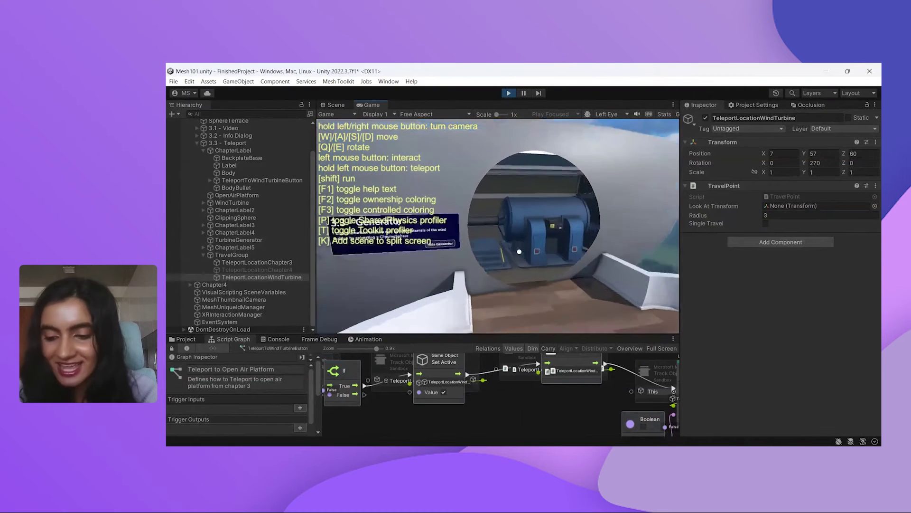
pyautogui.moveTo(510, 263); pyautogui.dragTo(586, 266, button='right')
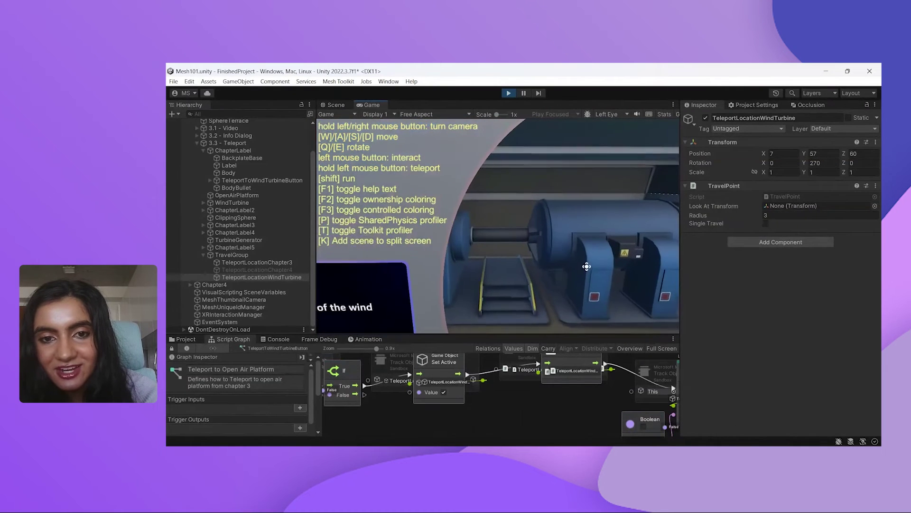
pyautogui.press('w')
pyautogui.press('s')
pyautogui.press('s')
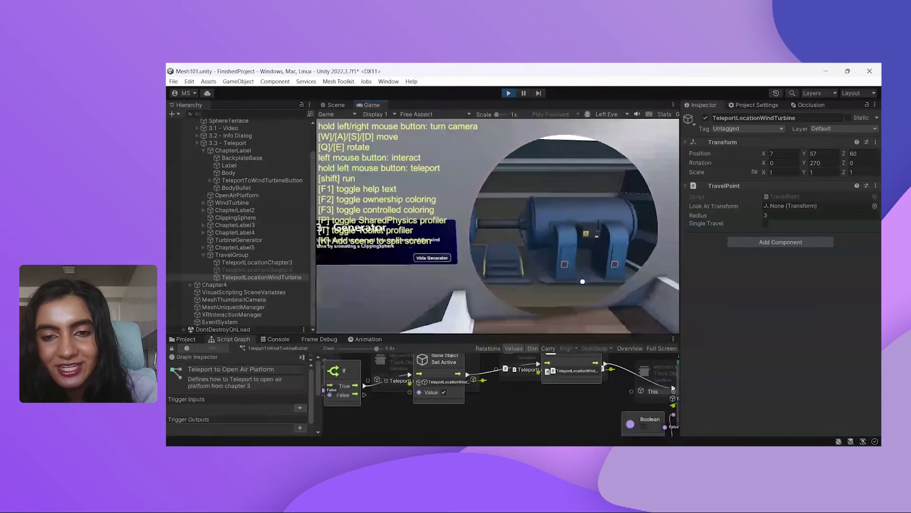
# Step: Turn around on the turbine platform and walk toward the Go to Chapter 4 sign
pyautogui.moveTo(580, 269); pyautogui.dragTo(381, 265, button='right')
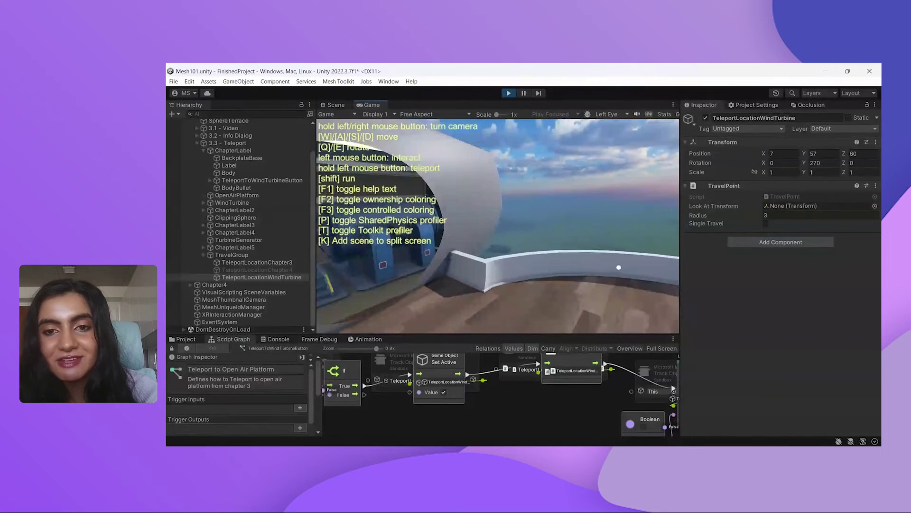
pyautogui.moveTo(618, 267); pyautogui.dragTo(484, 277, button='right')
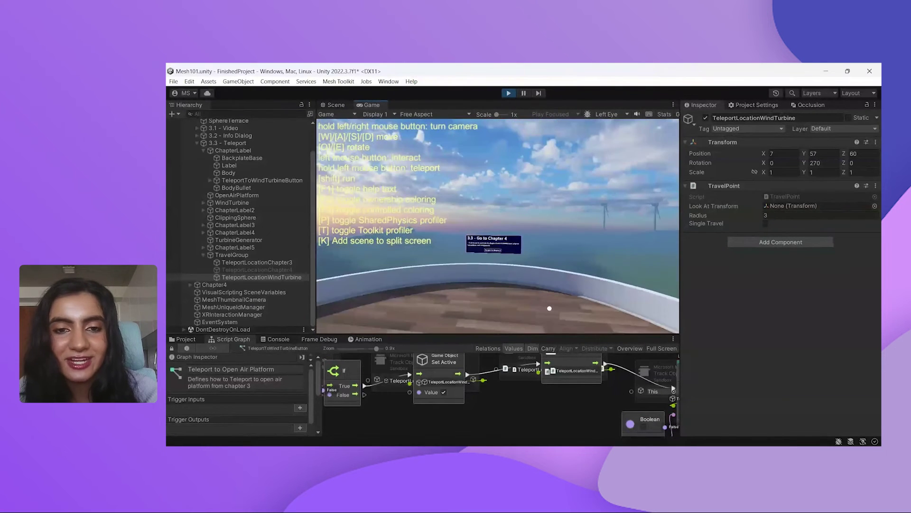
pyautogui.press('w')
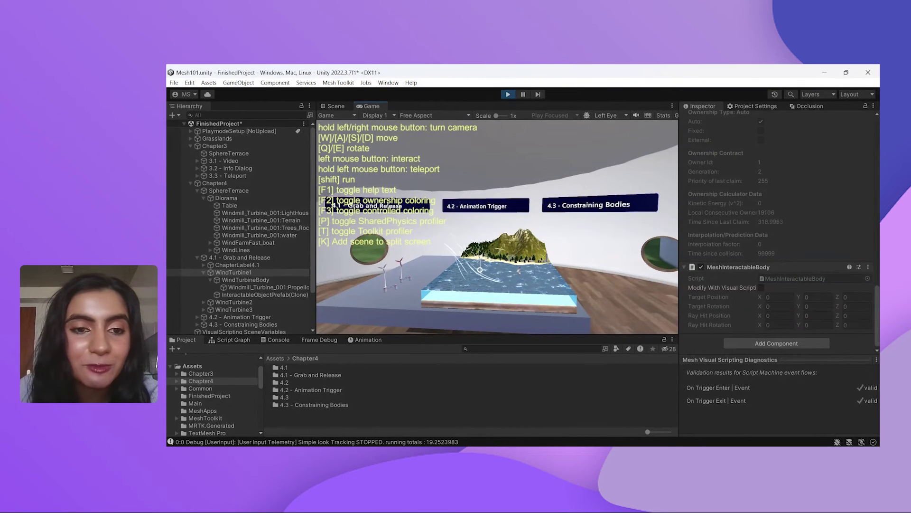
# Step: In Chapter 4, grab a wind turbine from the table and release it in the diorama's water
pyautogui.moveTo(387, 285); pyautogui.dragTo(483, 266)
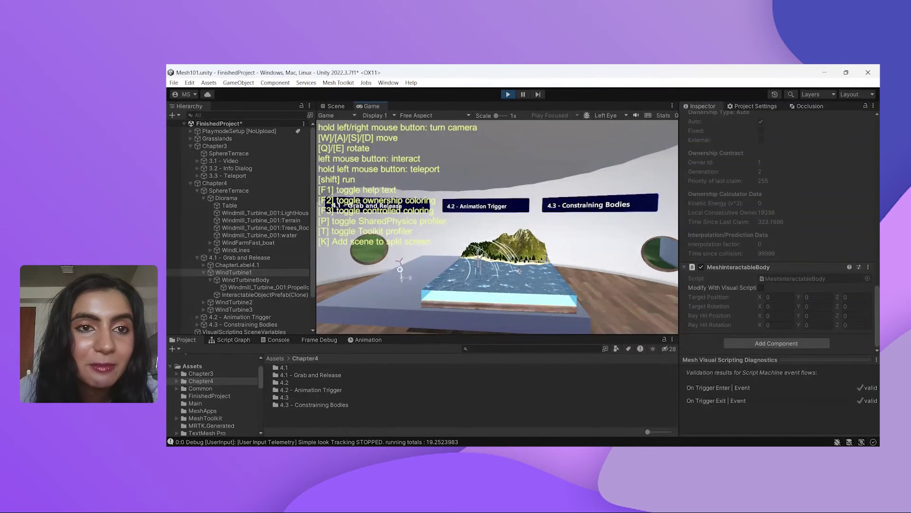
# Step: In the Scene view, add and enable a MeshInteractableProperties component on WindTurbine1 with Manipulable on, and view its Manipulation Settings
pyautogui.click(335, 106)
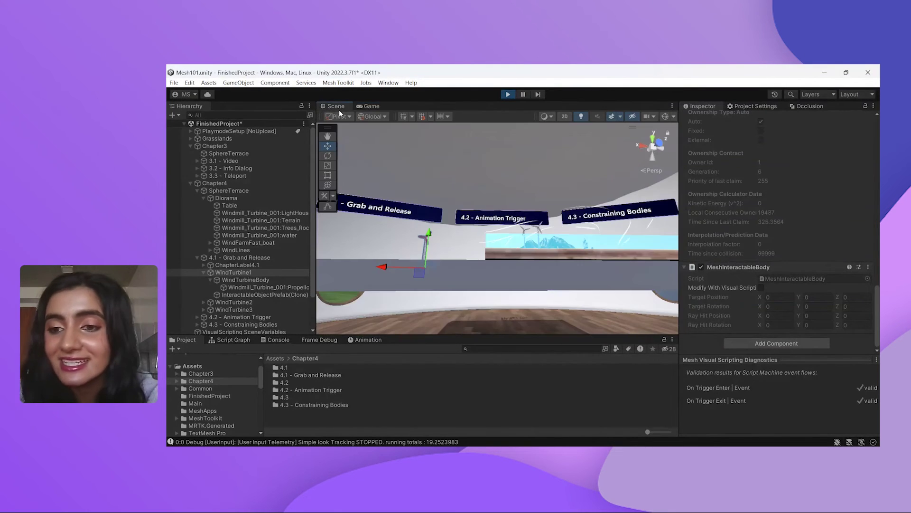
pyautogui.click(757, 342)
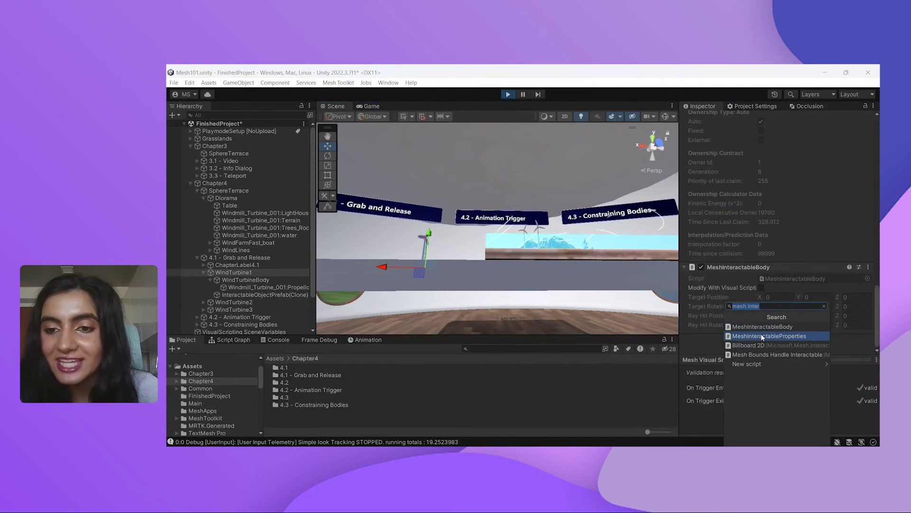
pyautogui.click(767, 336)
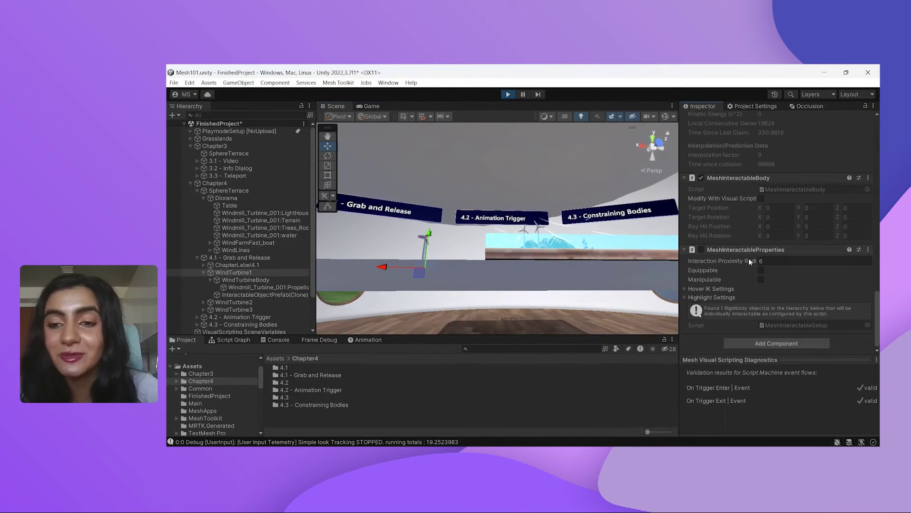
pyautogui.click(701, 249)
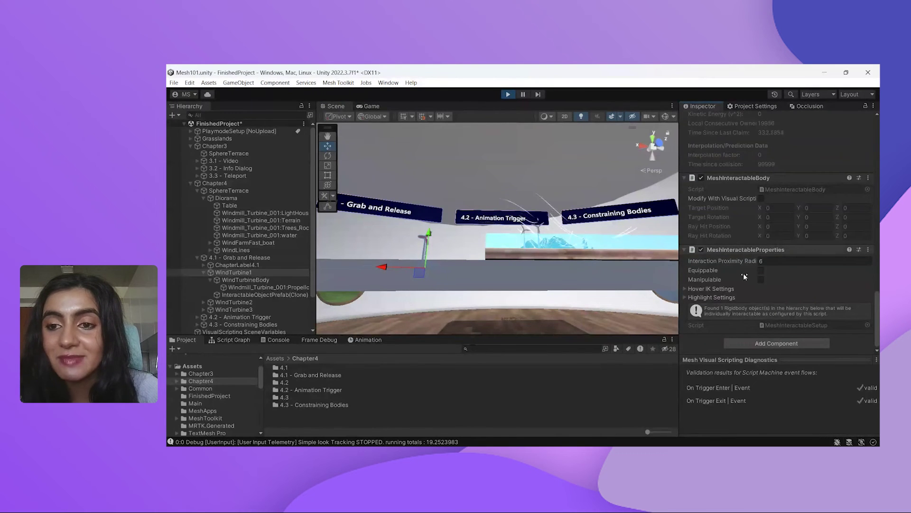
pyautogui.click(761, 279)
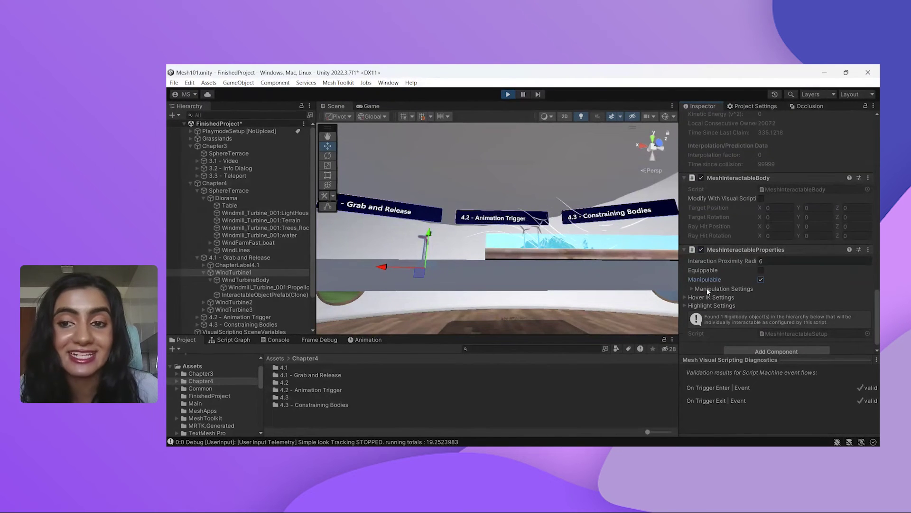
pyautogui.click(691, 288)
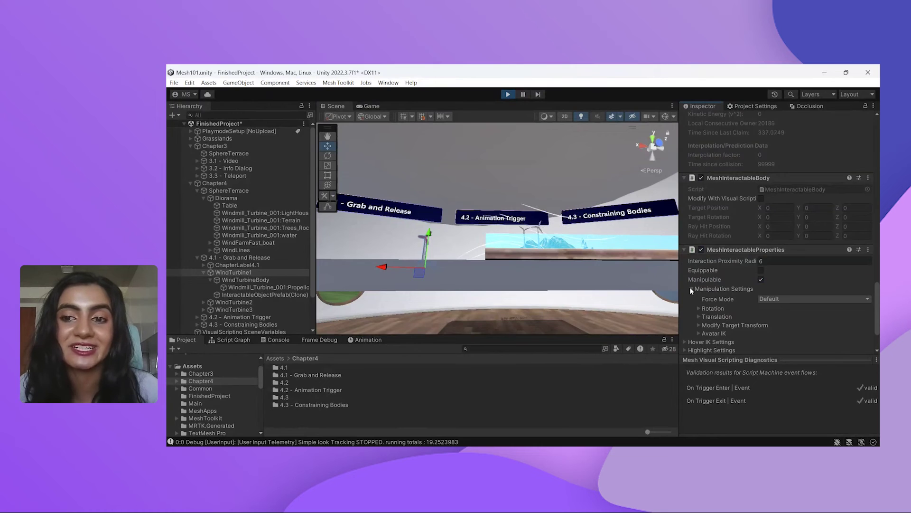
pyautogui.click(691, 288)
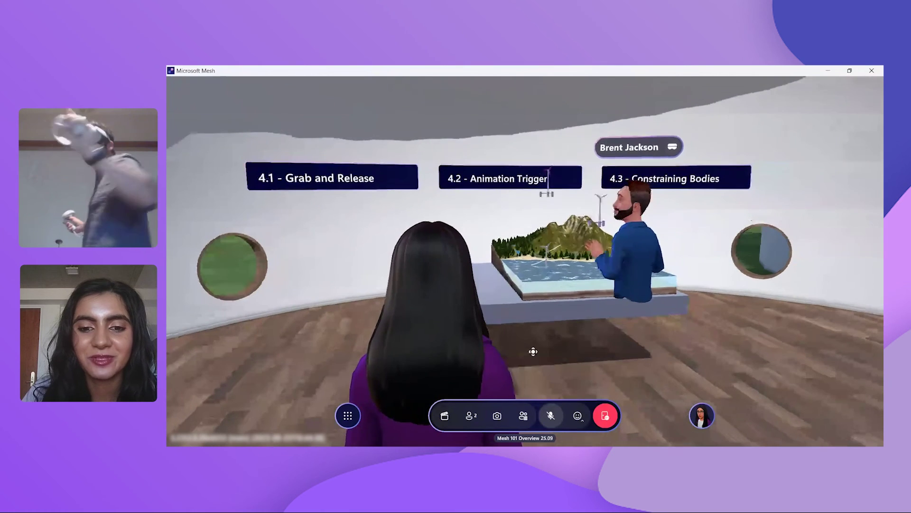
# Step: In the Microsoft Mesh app, send a Love reaction while viewing the other avatar at the Chapter 4 diorama
pyautogui.click(579, 415)
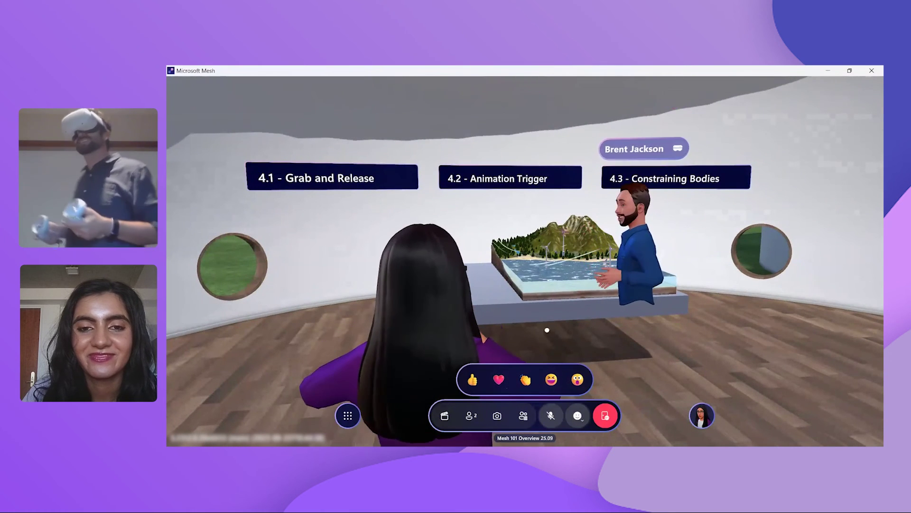
pyautogui.moveTo(561, 315); pyautogui.dragTo(590, 348)
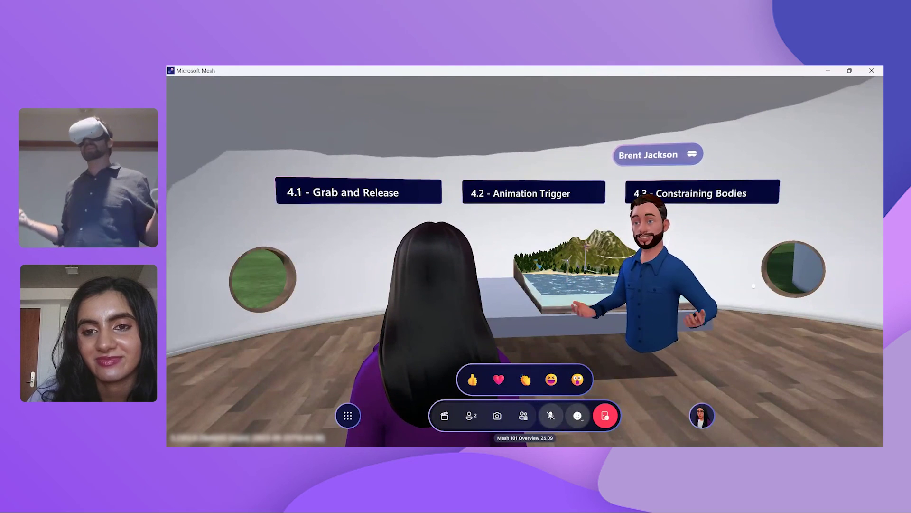
pyautogui.moveTo(780, 275); pyautogui.dragTo(693, 263, button='right')
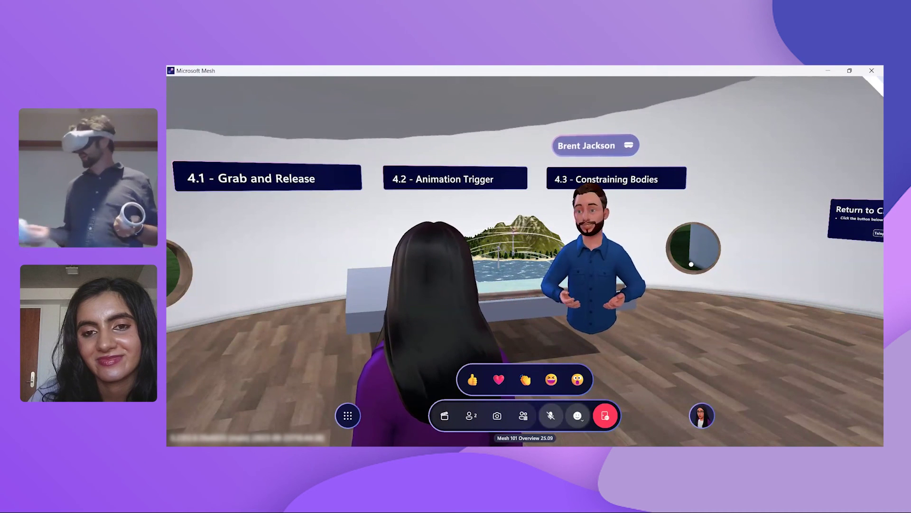
pyautogui.click(499, 380)
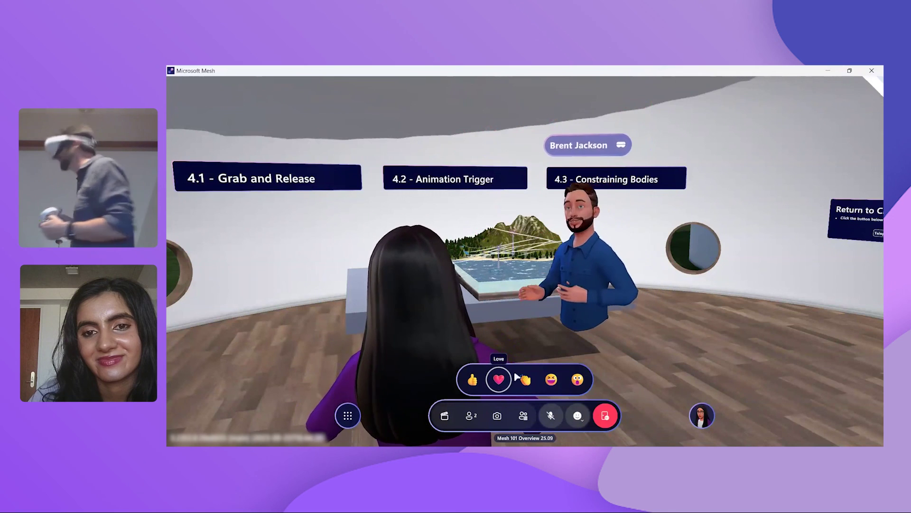
pyautogui.moveTo(664, 284); pyautogui.dragTo(762, 325, button='right')
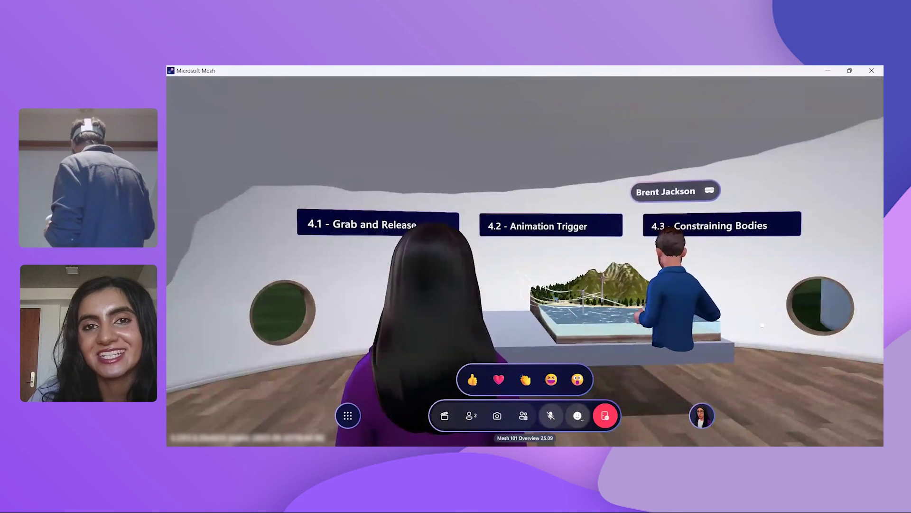